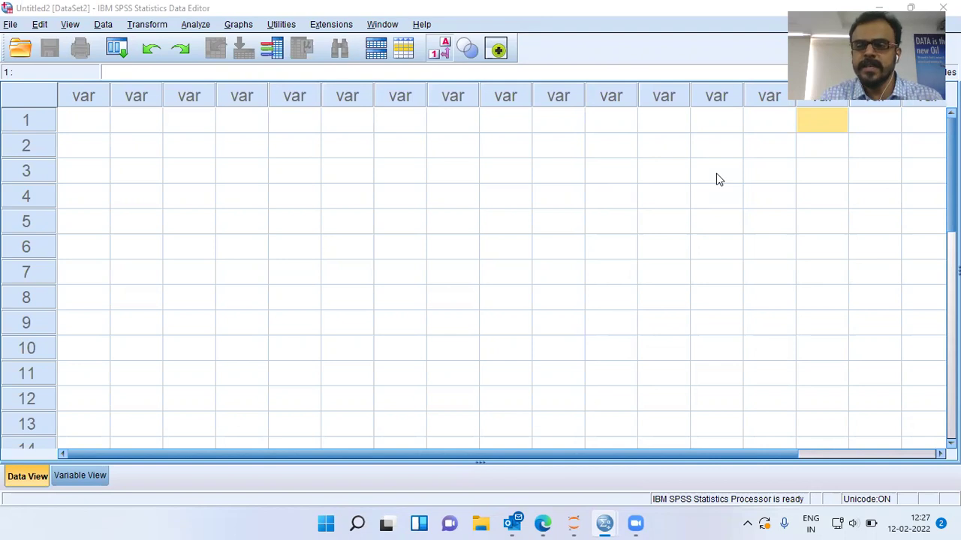
- Load Employee data.sav from the SPSS English sample folder through File > Open > Data
{"action": "left_click", "coordinate": [10, 24]}
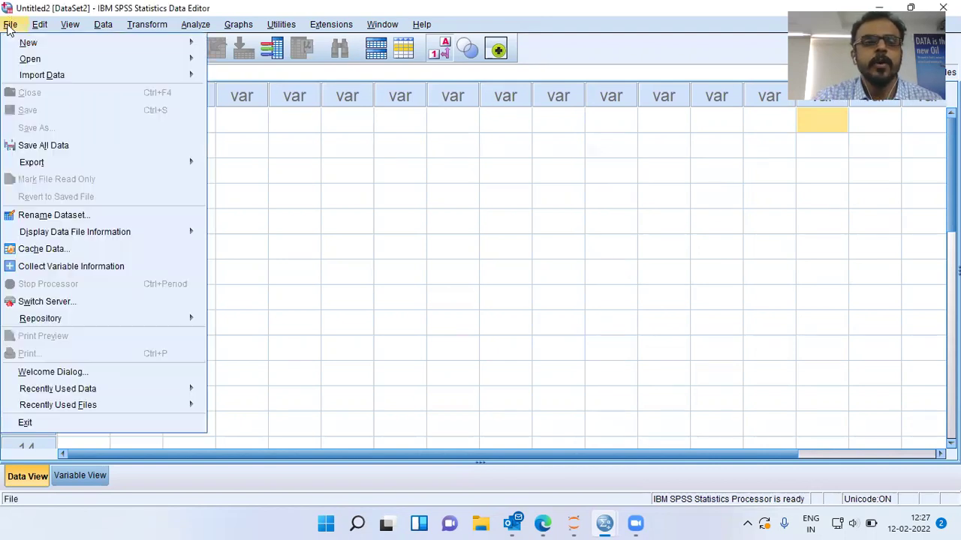
{"action": "mouse_move", "coordinate": [21, 64]}
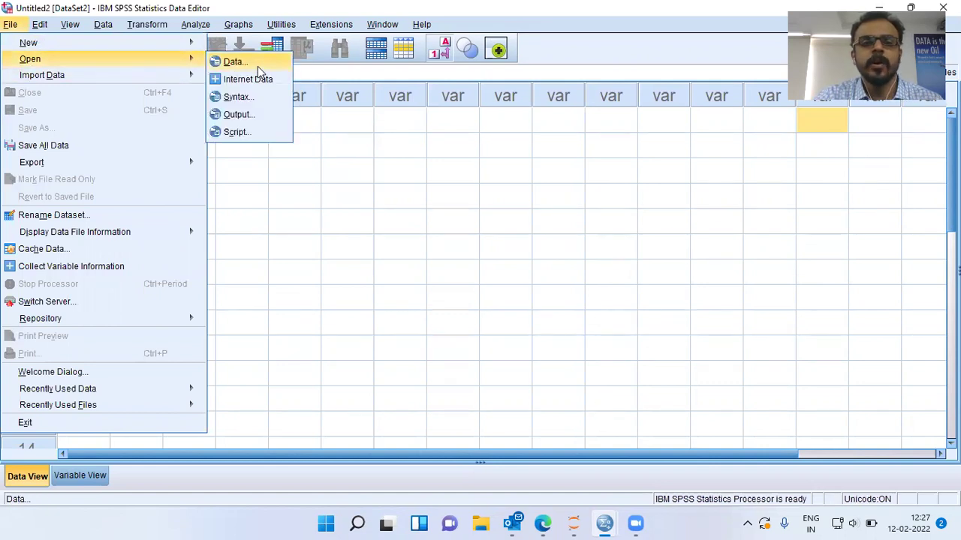
{"action": "left_click", "coordinate": [257, 65]}
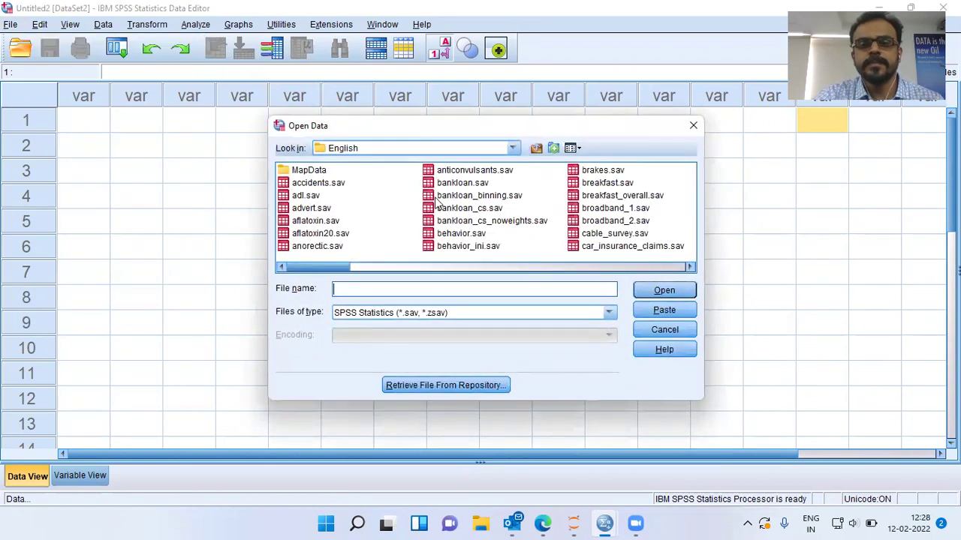
{"action": "left_click", "coordinate": [460, 196]}
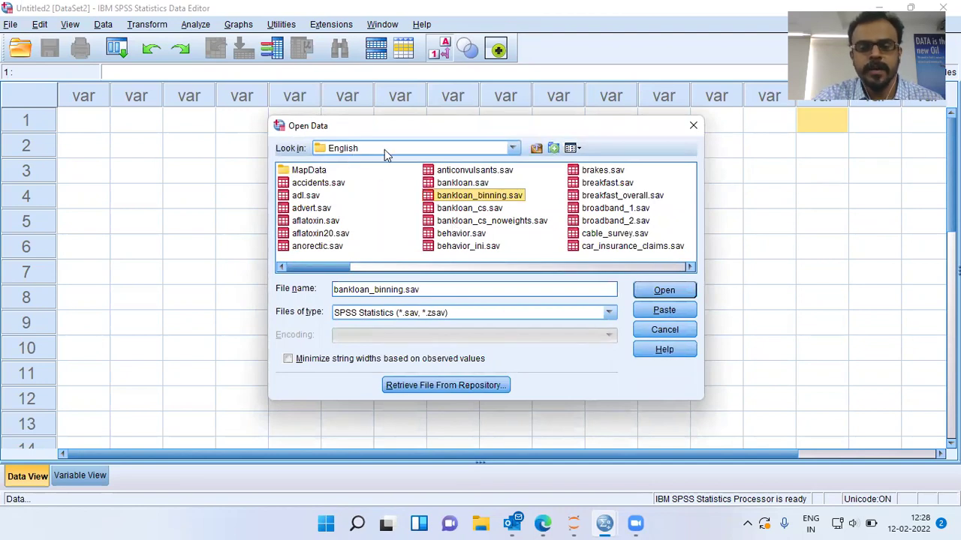
{"action": "key", "text": "e"}
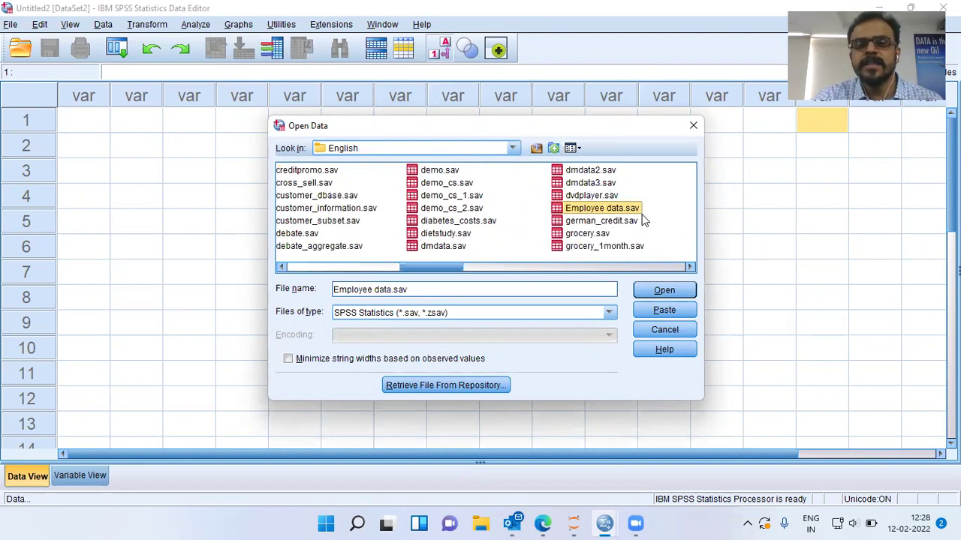
{"action": "left_click", "coordinate": [664, 292]}
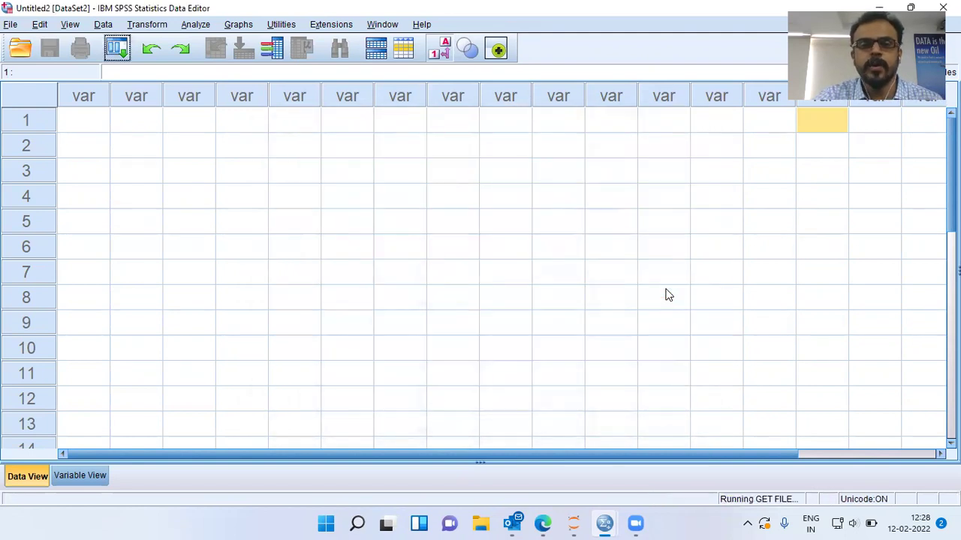
- Narrow the id column and inspect the gender, bdate, educ, jobcat and salary columns
{"action": "left_click_drag", "start_coordinate": [149, 126], "coordinate": [172, 117]}
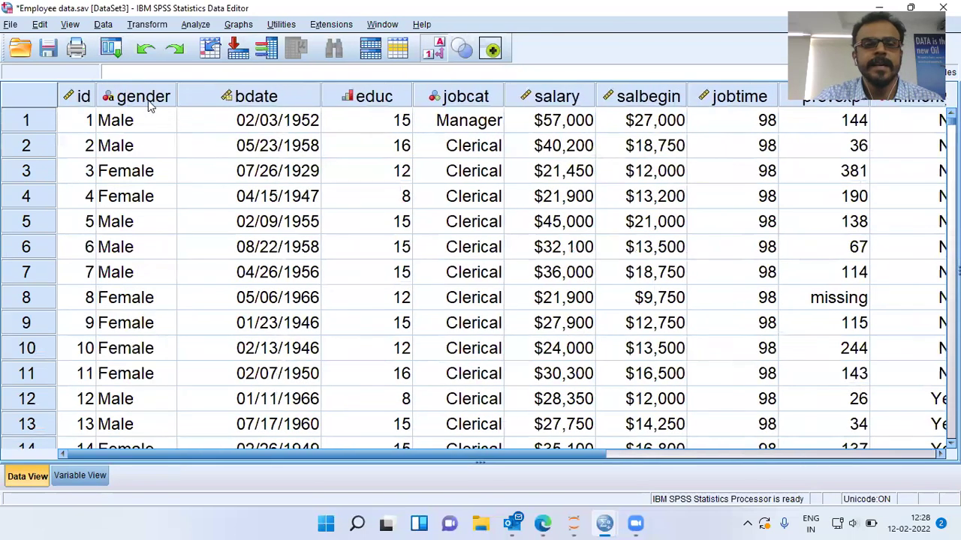
{"action": "left_click", "coordinate": [152, 104]}
{"action": "left_click", "coordinate": [272, 105]}
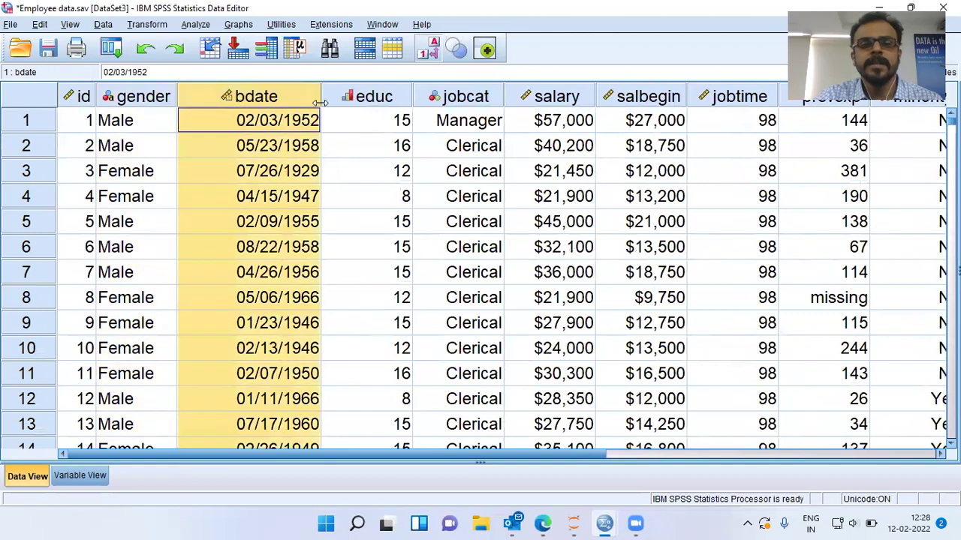
{"action": "left_click", "coordinate": [362, 111]}
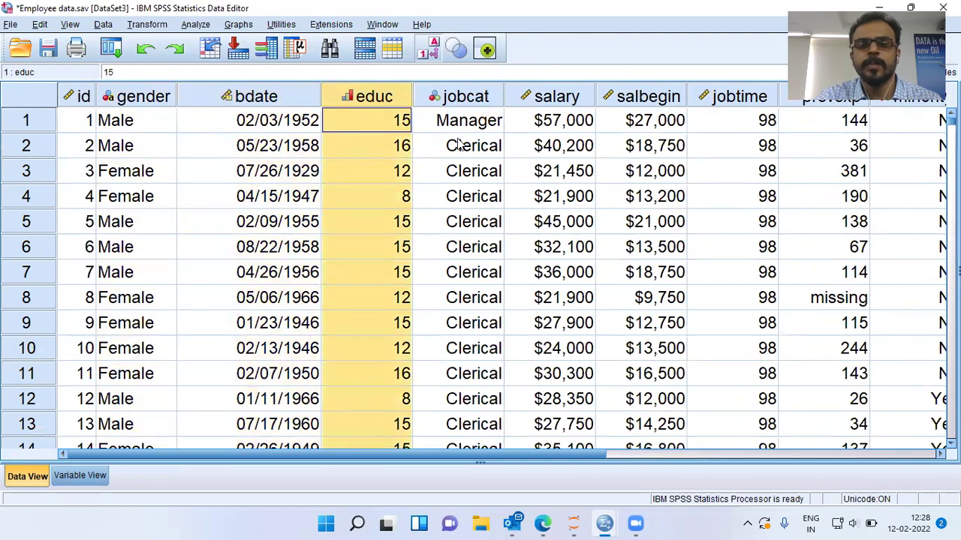
{"action": "left_click", "coordinate": [477, 105]}
{"action": "left_click", "coordinate": [559, 101]}
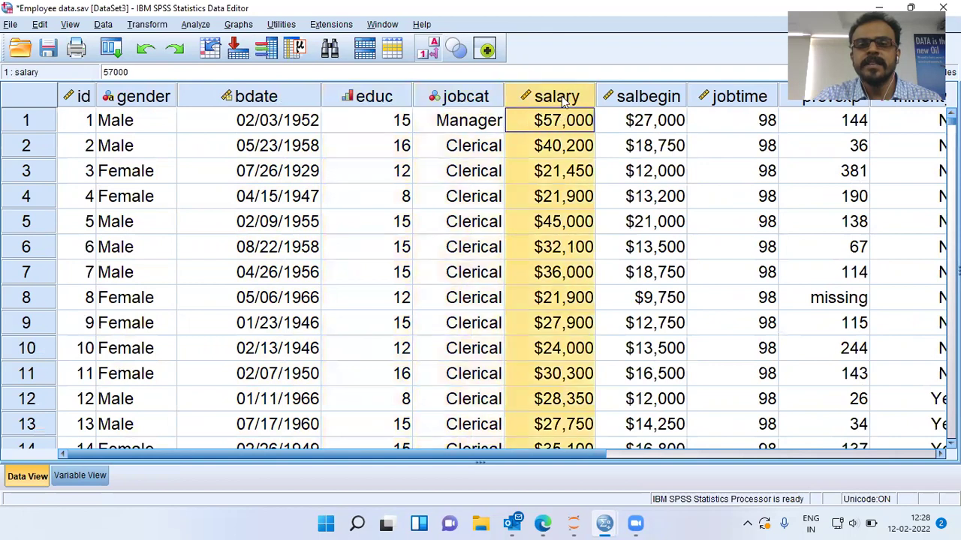
{"action": "left_click_drag", "start_coordinate": [578, 457], "coordinate": [726, 454]}
- Inspect the jobtime, prevexp and minority columns, then jump to case 474 and back
{"action": "left_click", "coordinate": [509, 104]}
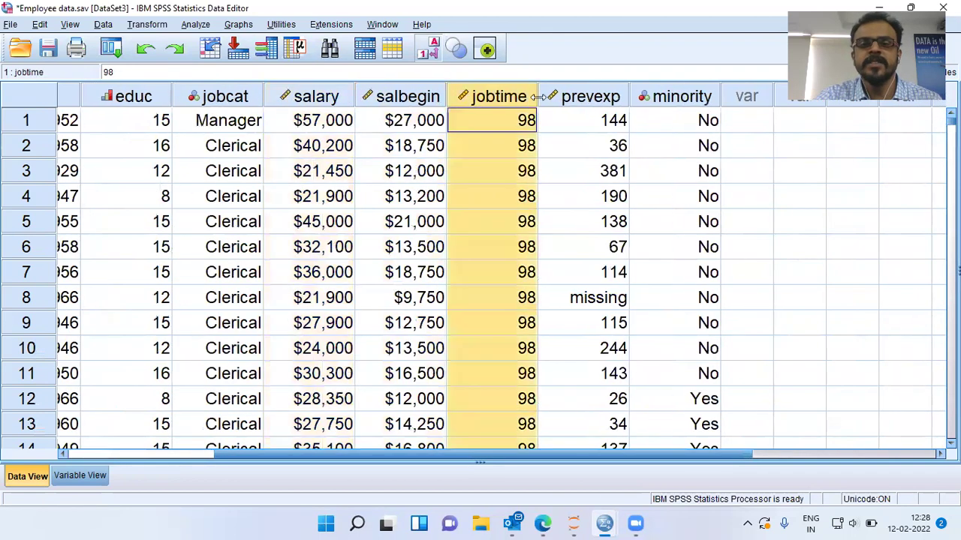
{"action": "left_click", "coordinate": [582, 103]}
{"action": "left_click", "coordinate": [685, 105]}
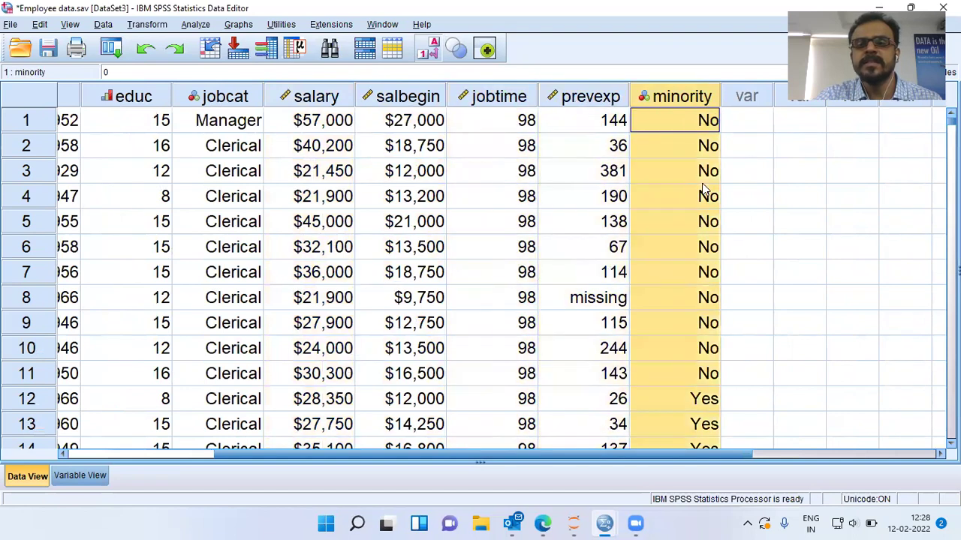
{"action": "left_click_drag", "start_coordinate": [729, 457], "coordinate": [485, 443]}
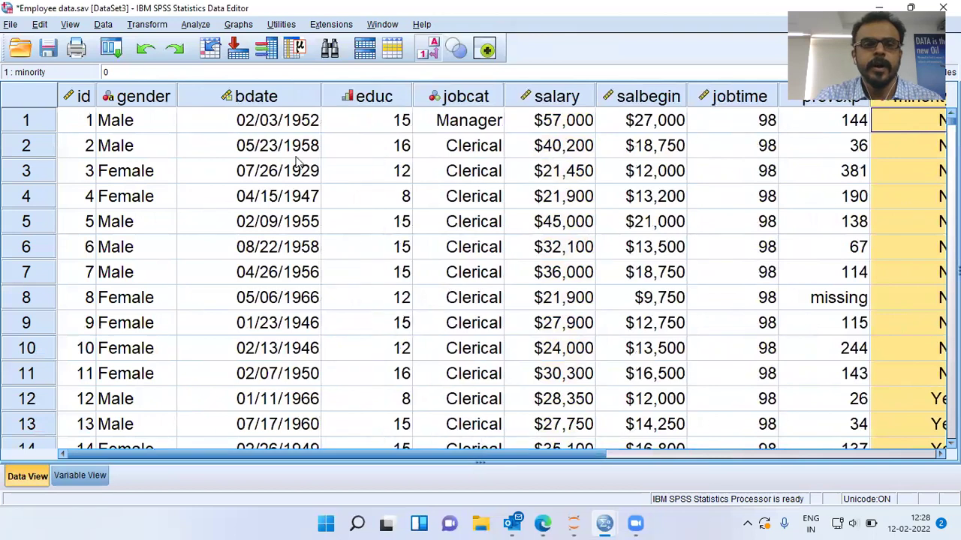
{"action": "left_click", "coordinate": [70, 122]}
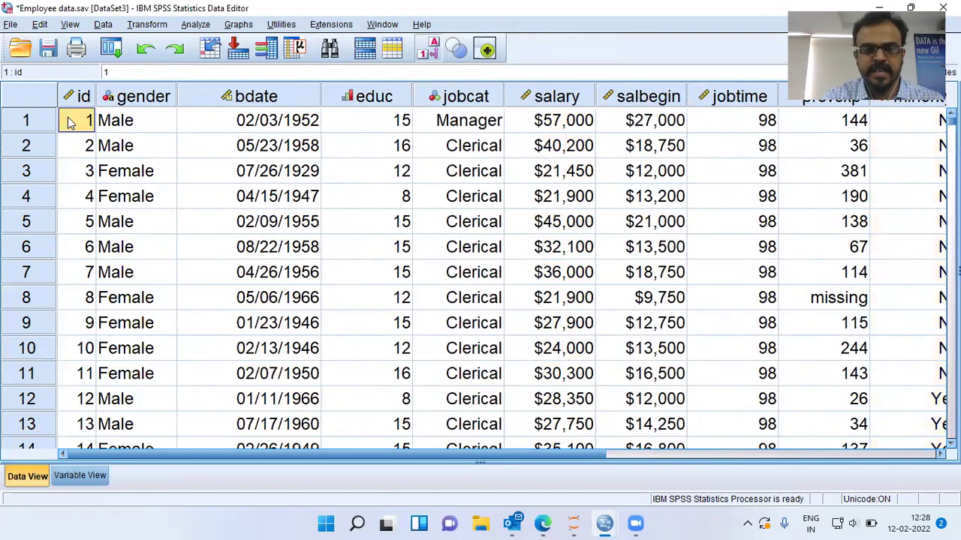
{"action": "key", "text": "ctrl+Down"}
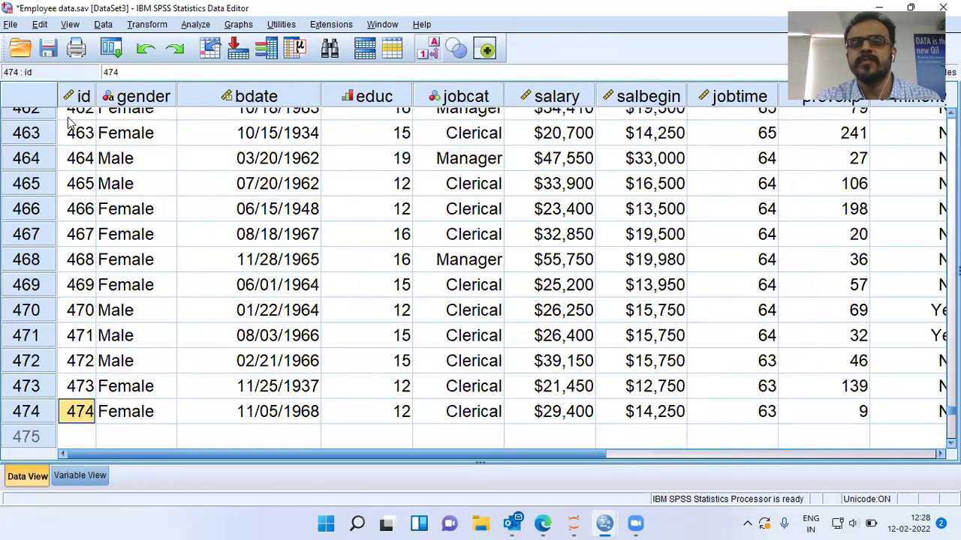
{"action": "key", "text": "ctrl+Up"}
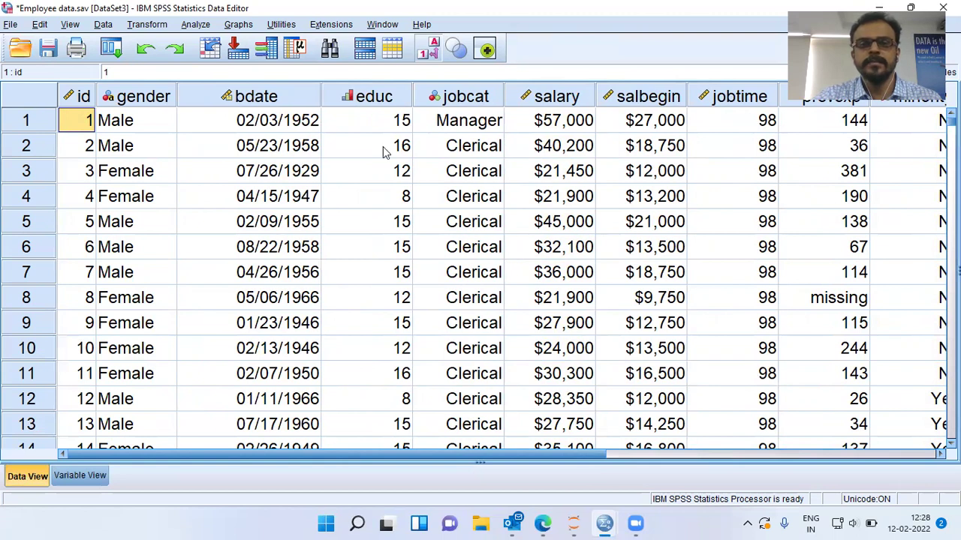
- Open and enlarge the Q-Q Plots dialog, adding Previous Experience (months) to Variables
{"action": "left_click", "coordinate": [196, 24]}
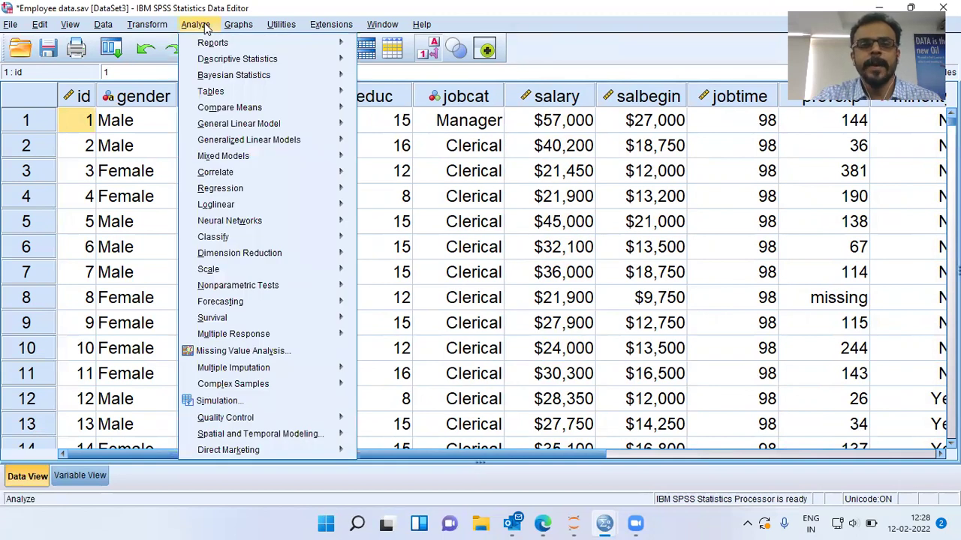
{"action": "mouse_move", "coordinate": [216, 66]}
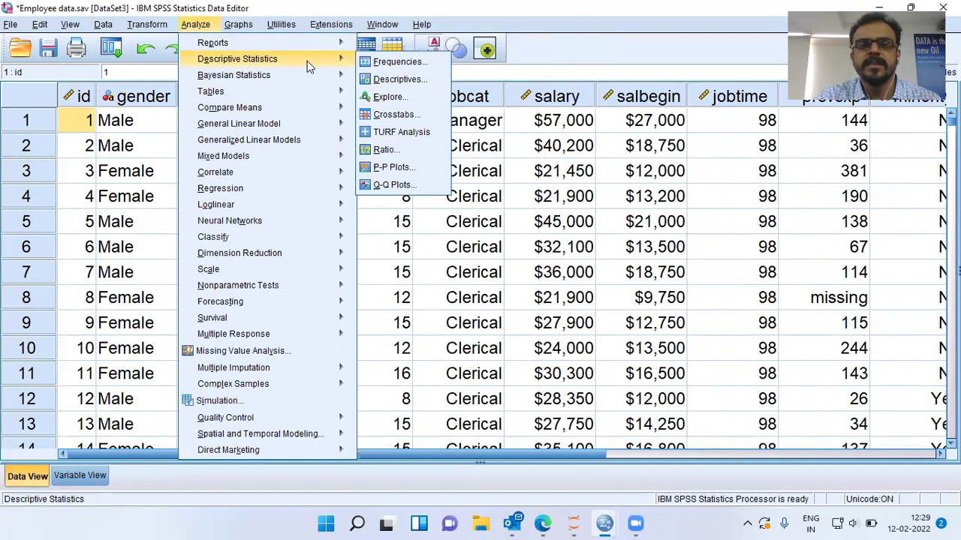
{"action": "left_click", "coordinate": [422, 194]}
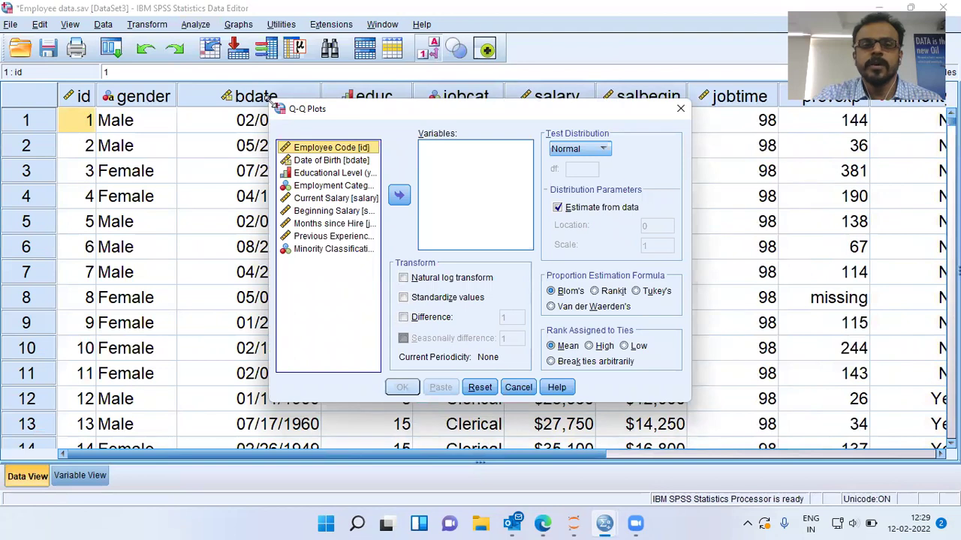
{"action": "left_click_drag", "start_coordinate": [270, 102], "coordinate": [159, 47]}
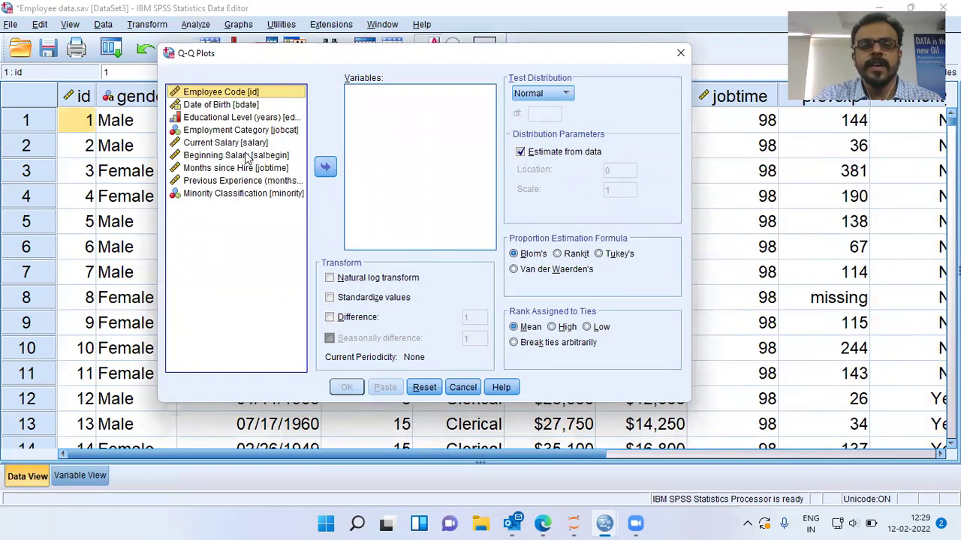
{"action": "left_click", "coordinate": [250, 181]}
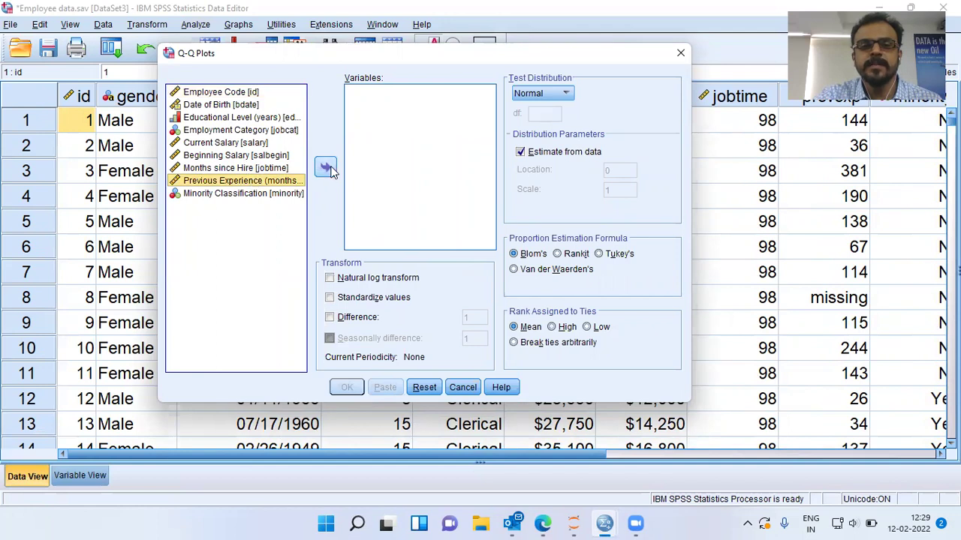
{"action": "left_click", "coordinate": [326, 167]}
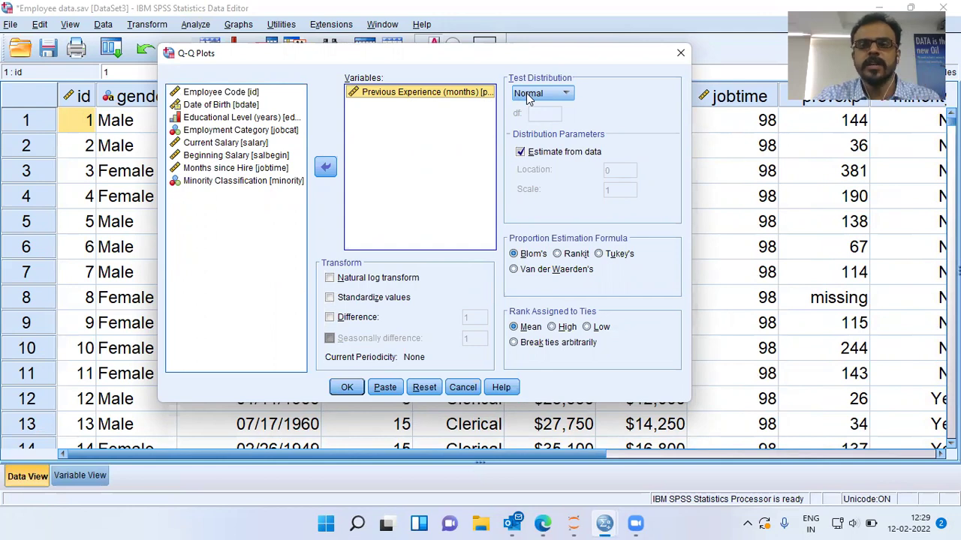
- Keep Normal as the test distribution, with Previous Experience (months) selected for plotting
{"action": "left_click", "coordinate": [567, 94]}
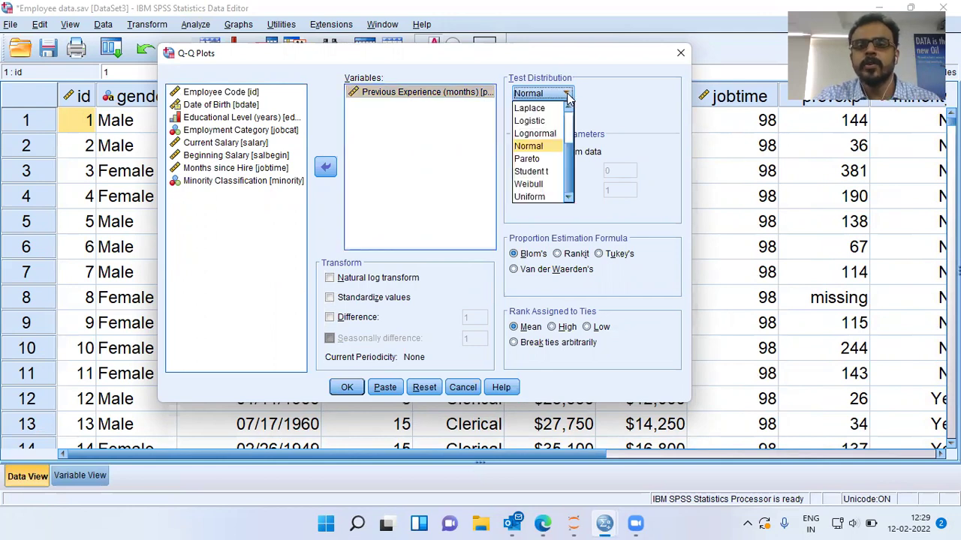
{"action": "scroll", "coordinate": [555, 135], "scroll_direction": "up", "scroll_amount": 2}
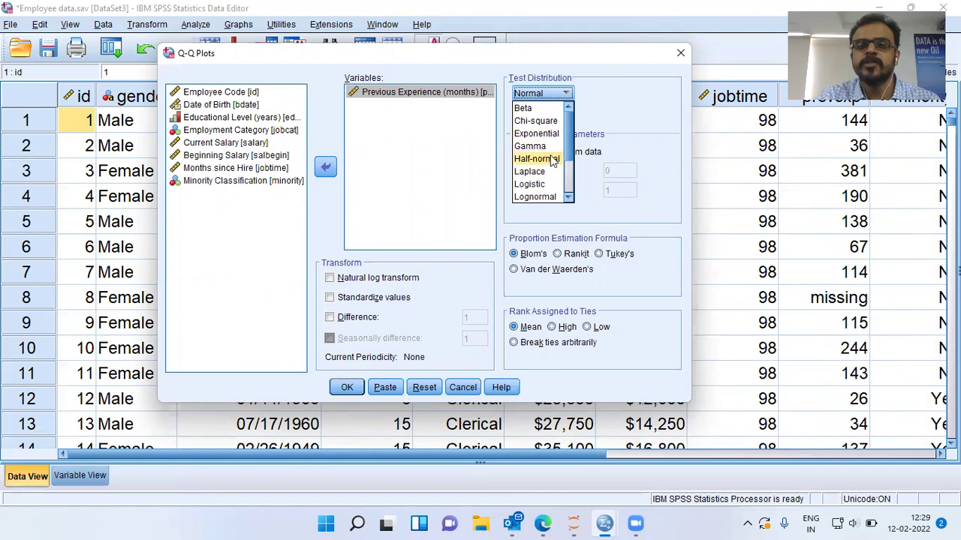
{"action": "left_click_drag", "start_coordinate": [568, 149], "coordinate": [569, 177]}
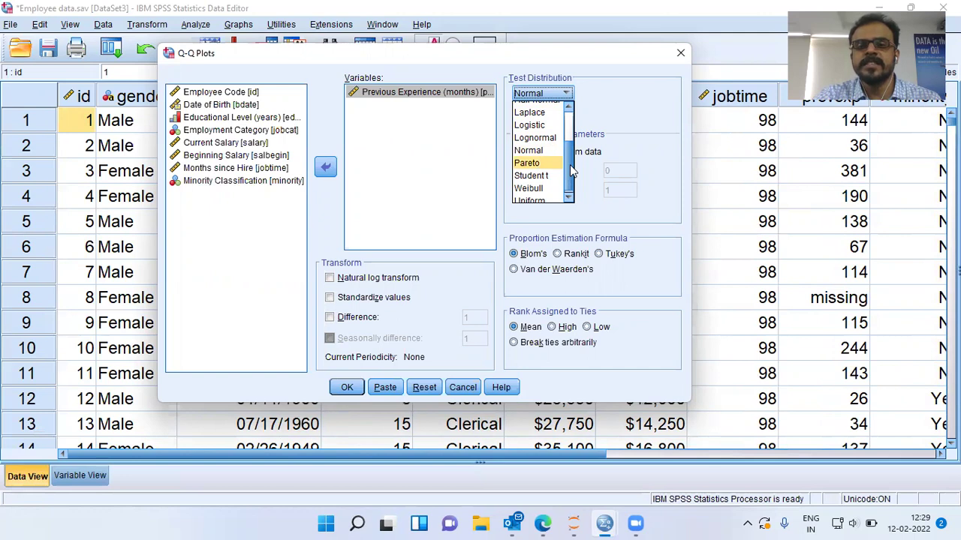
{"action": "scroll", "coordinate": [570, 172], "scroll_direction": "down", "scroll_amount": 1}
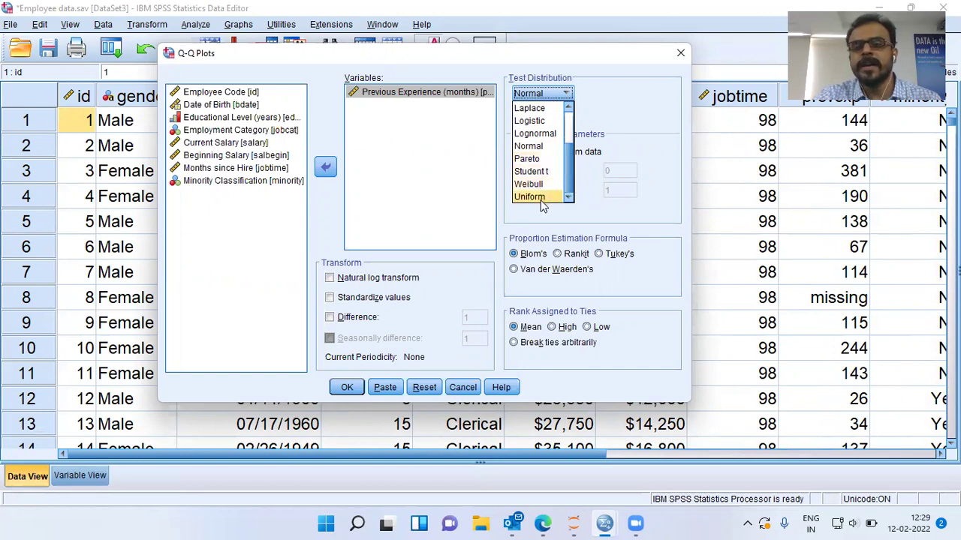
{"action": "scroll", "coordinate": [570, 194], "scroll_direction": "up", "scroll_amount": 1}
{"action": "scroll", "coordinate": [568, 175], "scroll_direction": "down", "scroll_amount": 1}
{"action": "scroll", "coordinate": [568, 175], "scroll_direction": "down", "scroll_amount": 1}
{"action": "scroll", "coordinate": [570, 184], "scroll_direction": "up", "scroll_amount": 2}
{"action": "scroll", "coordinate": [572, 194], "scroll_direction": "down", "scroll_amount": 1}
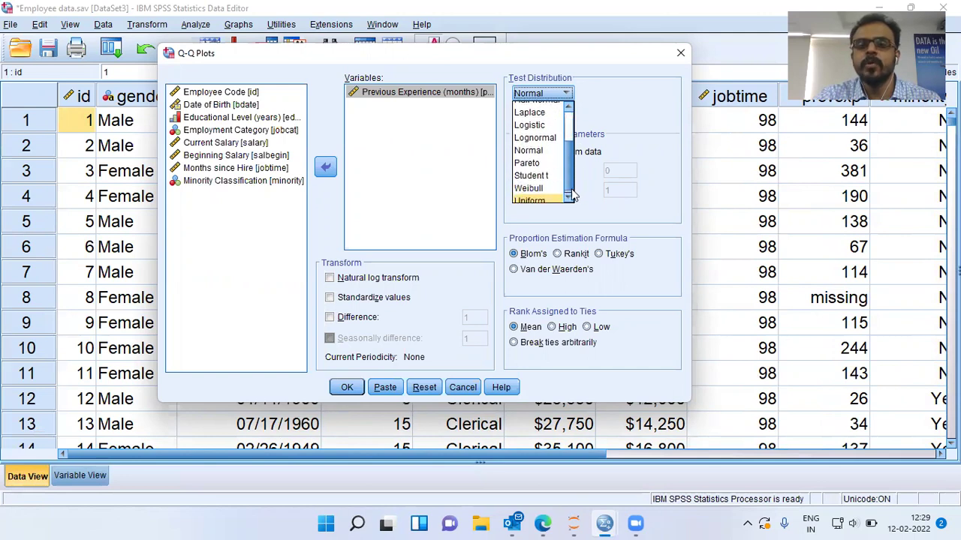
{"action": "left_click", "coordinate": [624, 124]}
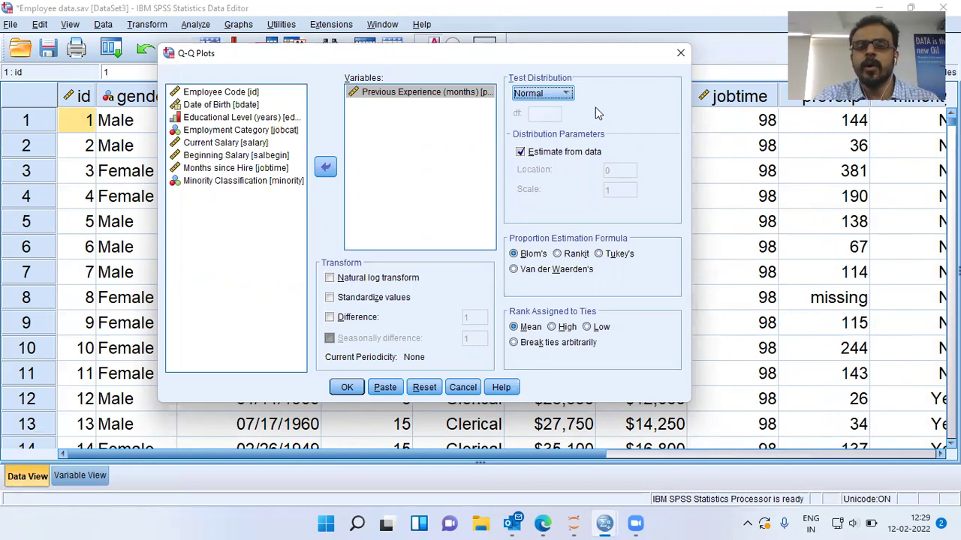
{"action": "left_click", "coordinate": [415, 96]}
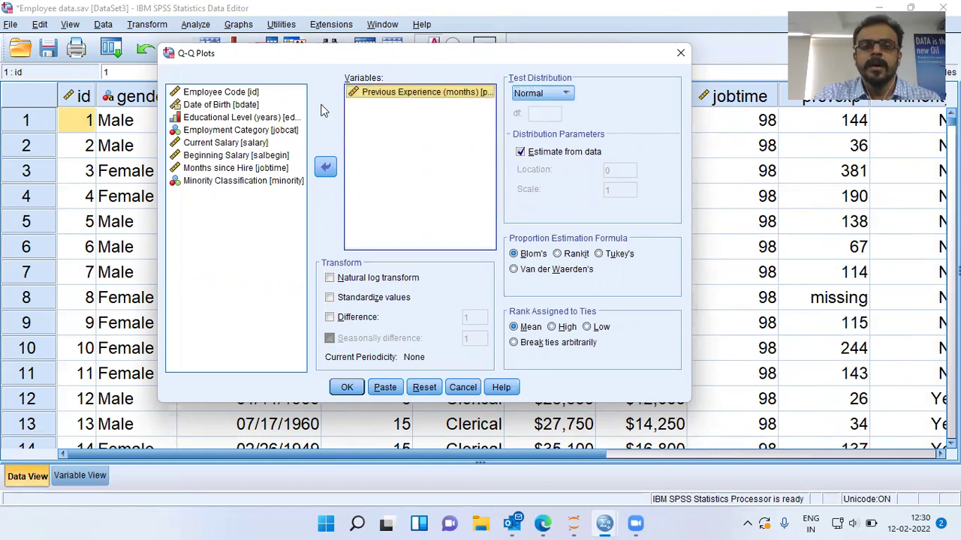
- Run the Q-Q plot and scroll the Viewer to the Previous Experience Normal Q-Q chart
{"action": "left_click", "coordinate": [347, 388]}
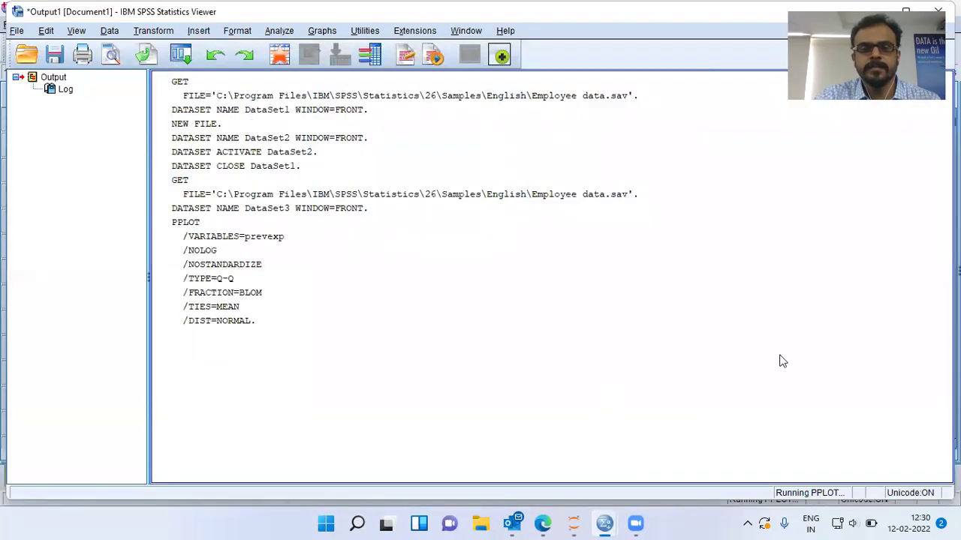
{"action": "scroll", "coordinate": [781, 351], "scroll_direction": "down", "scroll_amount": 3}
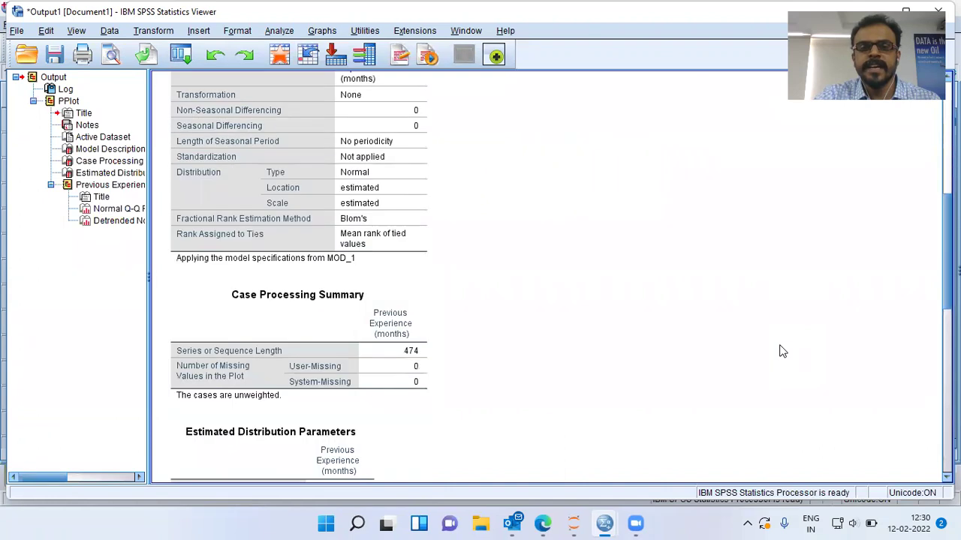
{"action": "scroll", "coordinate": [781, 351], "scroll_direction": "down", "scroll_amount": 4}
{"action": "scroll", "coordinate": [781, 352], "scroll_direction": "down", "scroll_amount": 3}
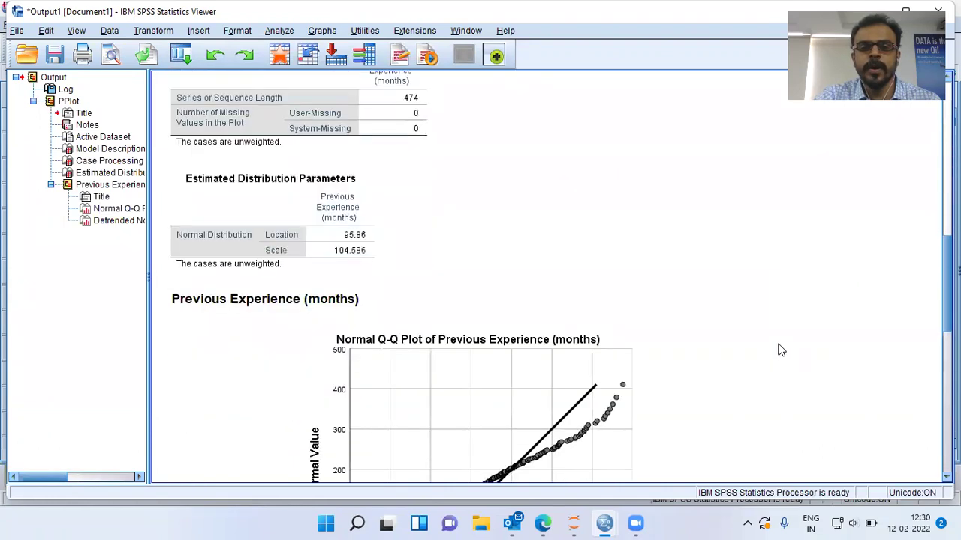
{"action": "scroll", "coordinate": [781, 350], "scroll_direction": "down", "scroll_amount": 3}
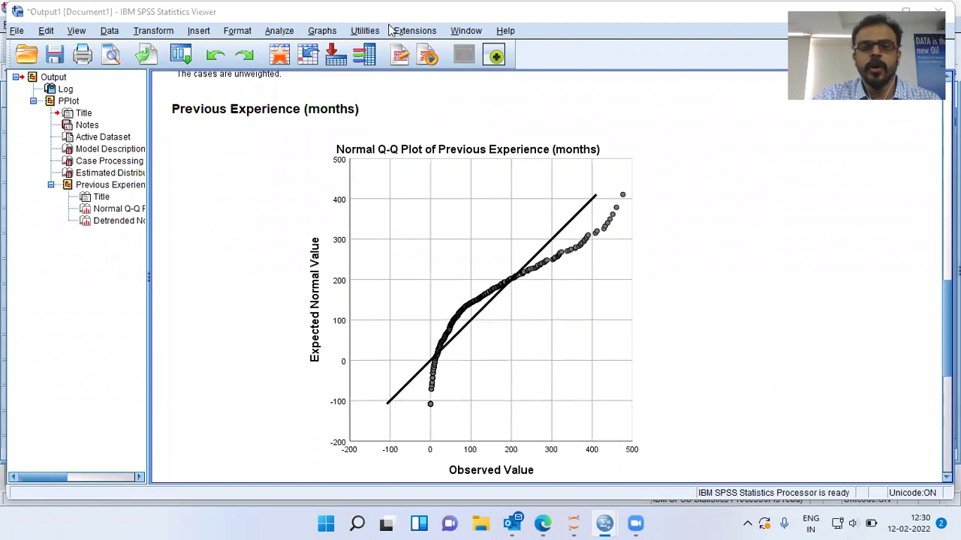
{"action": "left_click", "coordinate": [590, 343]}
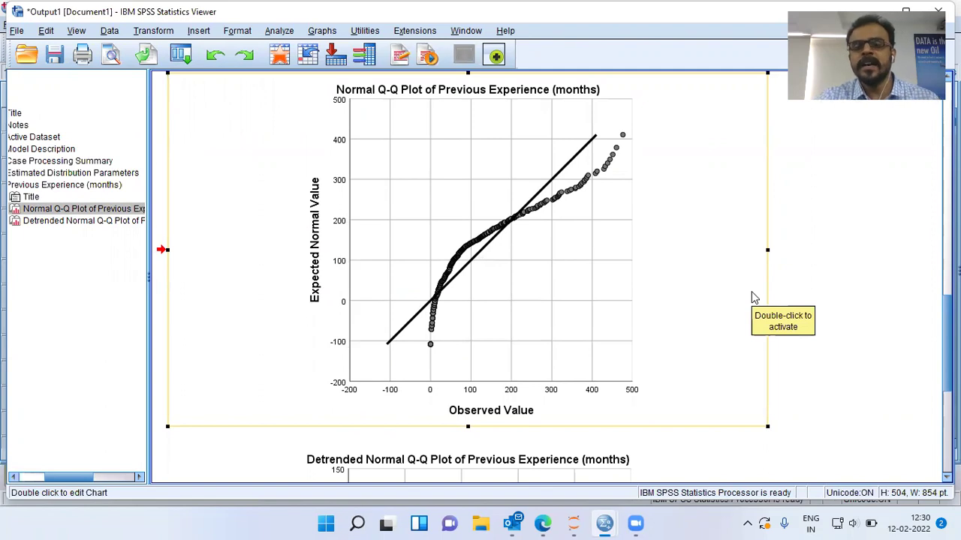
{"action": "left_click", "coordinate": [818, 260]}
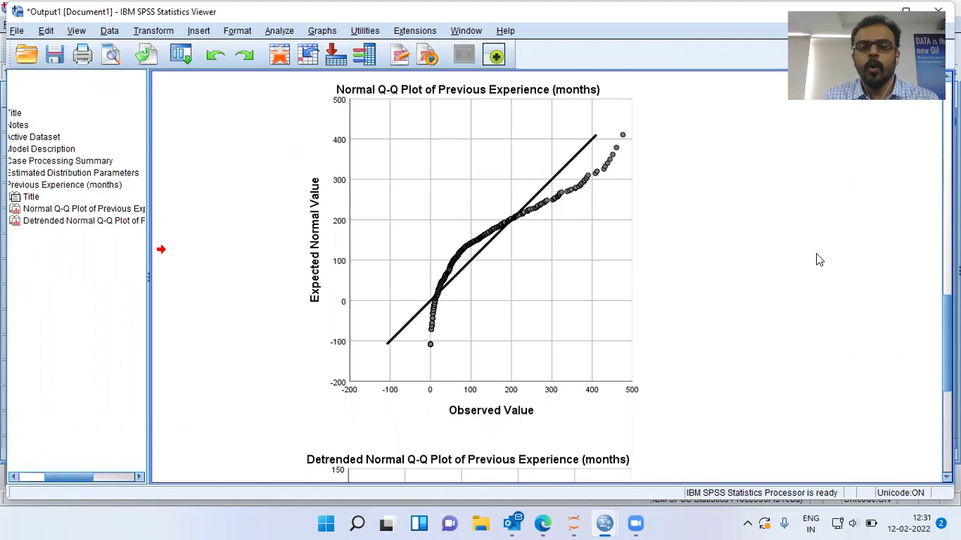
- Select the Normal Q-Q chart of Previous Experience (months) in the Viewer
{"action": "left_click", "coordinate": [612, 307]}
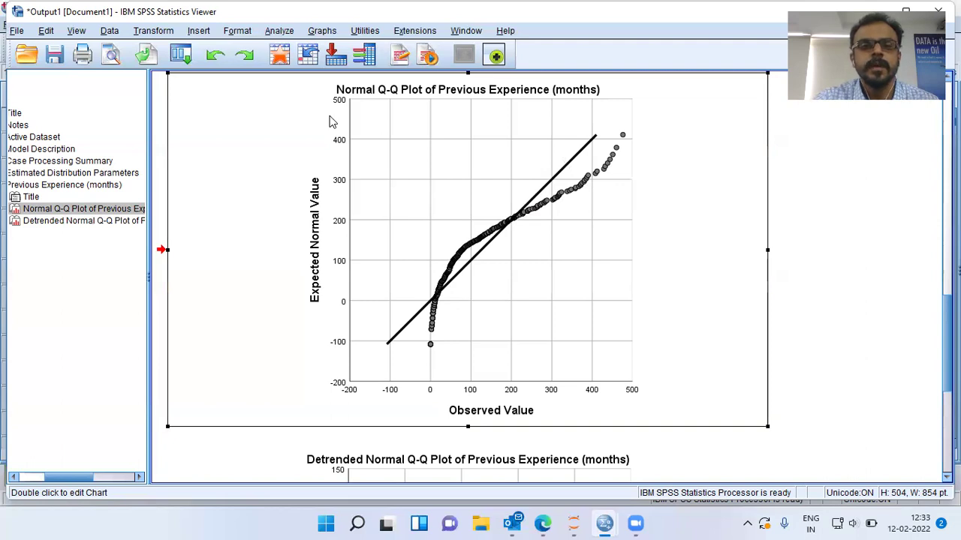
{"action": "left_click", "coordinate": [284, 33]}
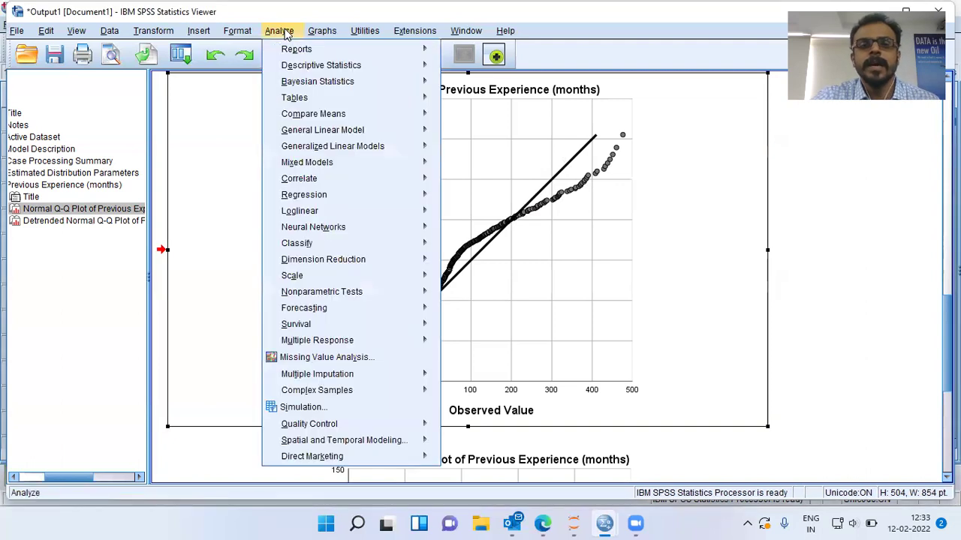
{"action": "mouse_move", "coordinate": [301, 67]}
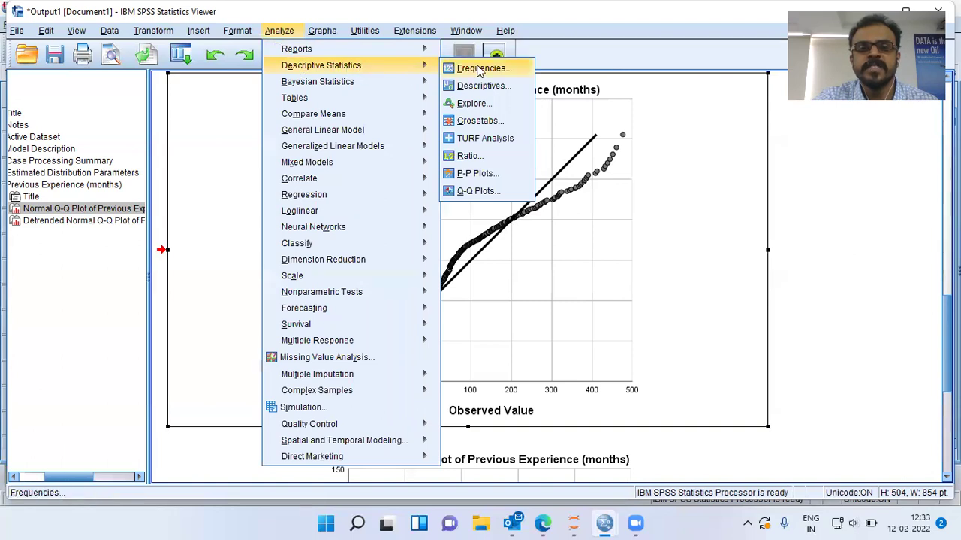
{"action": "left_click", "coordinate": [502, 155]}
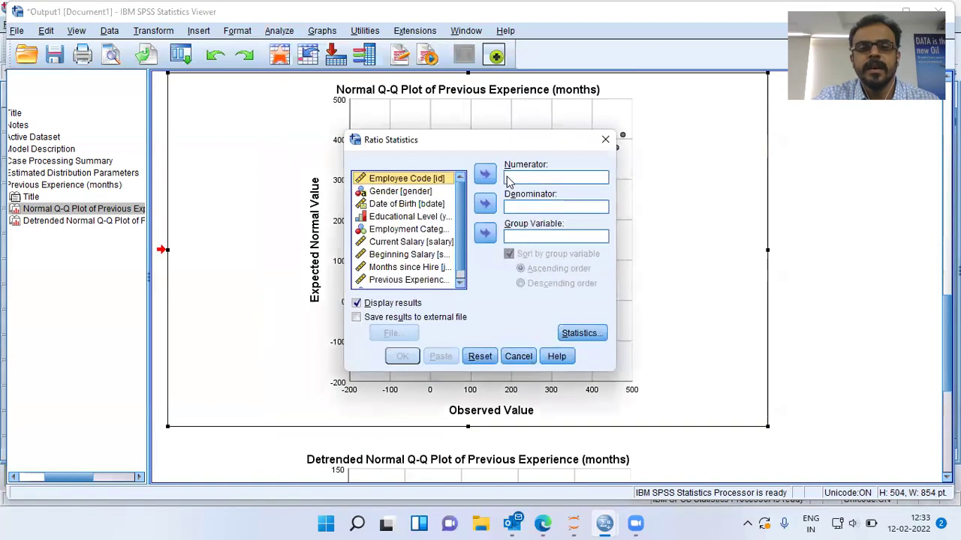
{"action": "key", "text": "Escape"}
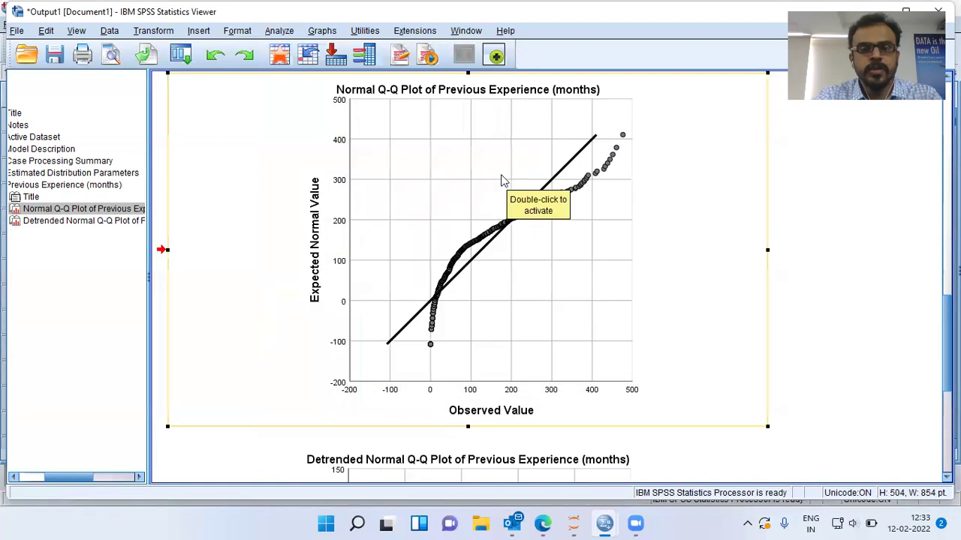
- Reopen the Q-Q Plots dialog with Previous Experience (months) selected
{"action": "left_click", "coordinate": [286, 34]}
{"action": "mouse_move", "coordinate": [312, 66]}
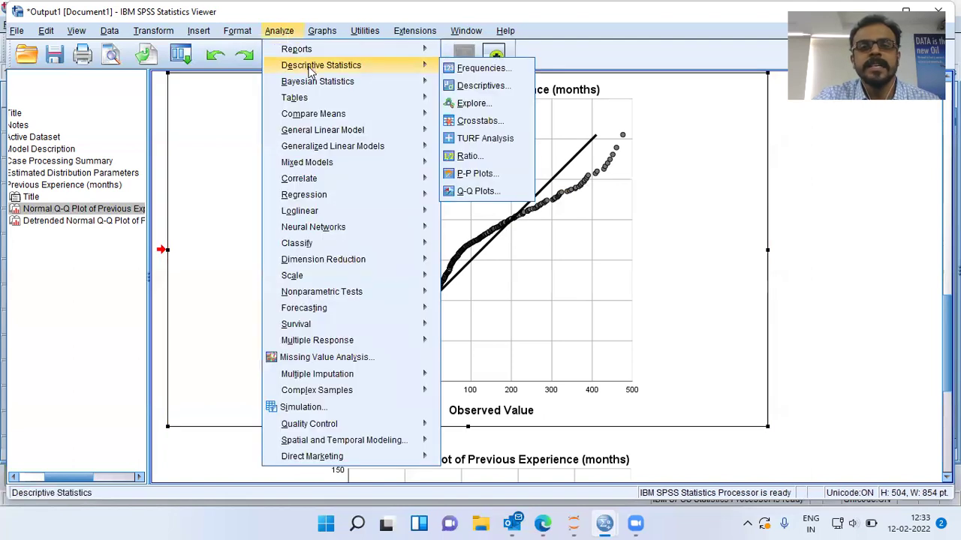
{"action": "left_click", "coordinate": [500, 194]}
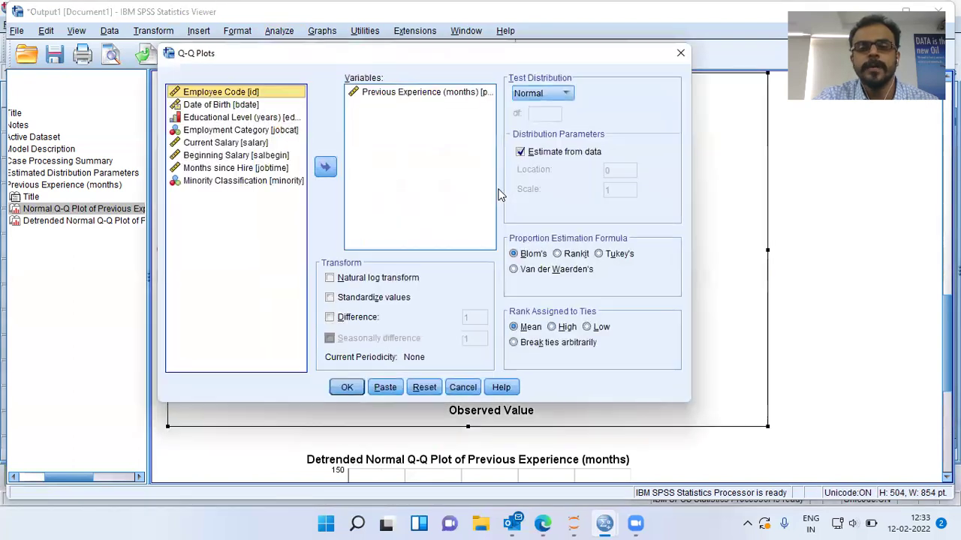
{"action": "left_click", "coordinate": [387, 93]}
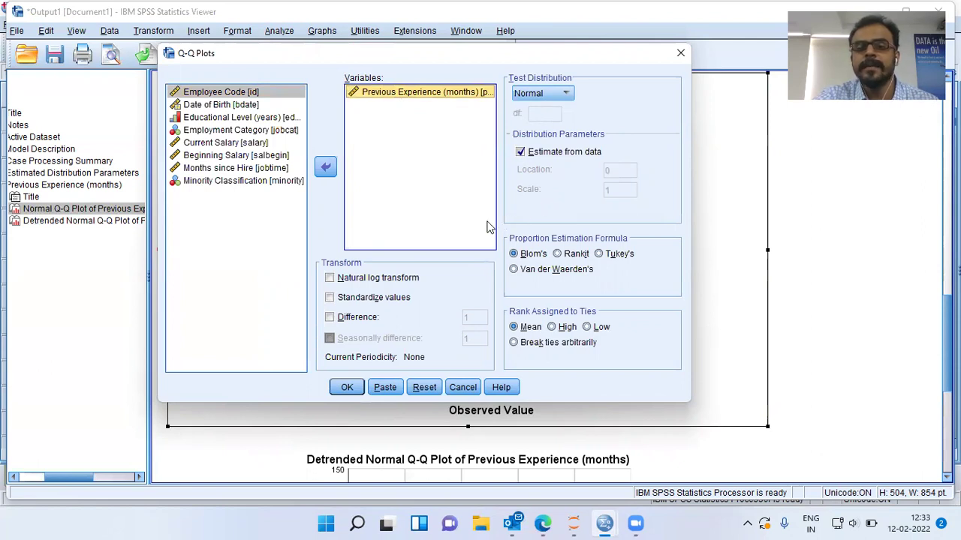
- Run the plot with only Natural log transform ticked, leaving Standardize and Difference off
{"action": "left_click", "coordinate": [330, 279]}
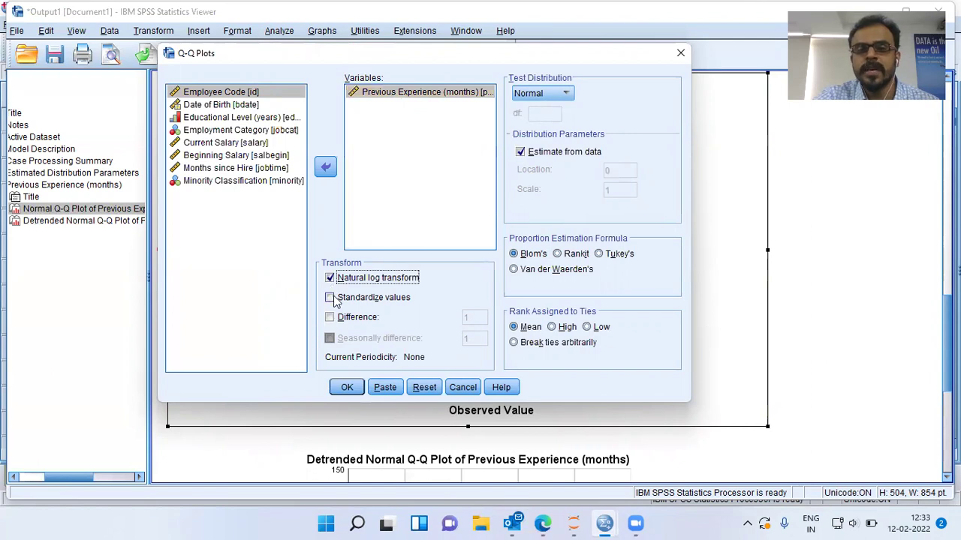
{"action": "left_click", "coordinate": [331, 298]}
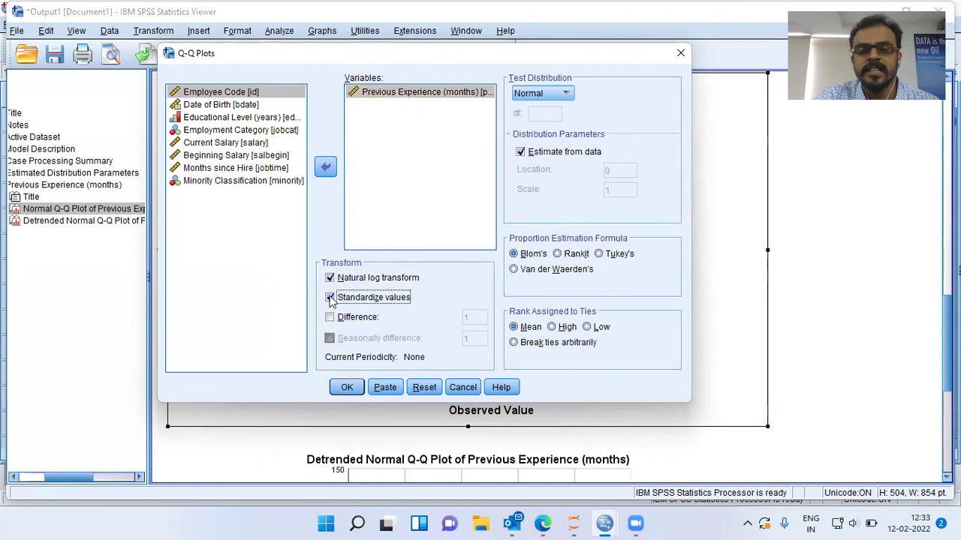
{"action": "left_click", "coordinate": [331, 318]}
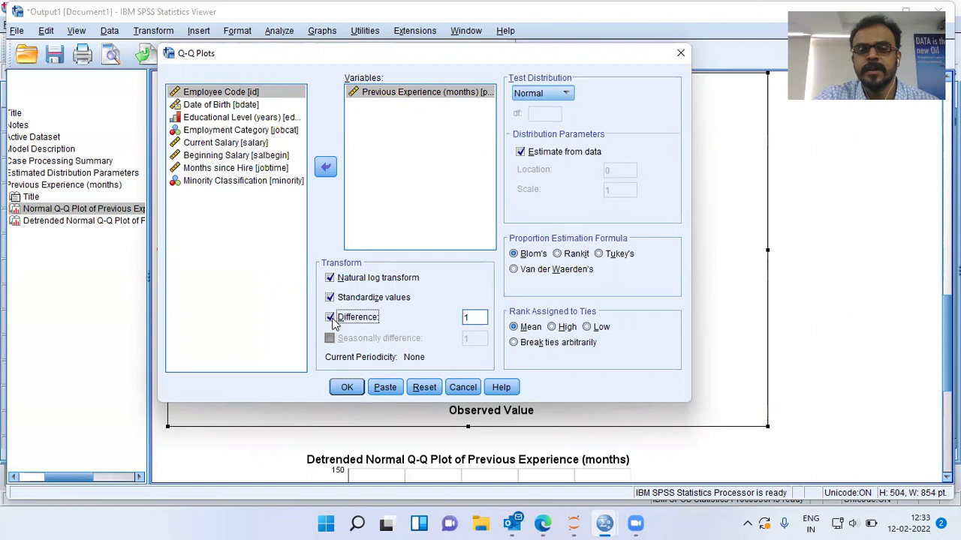
{"action": "double_click", "coordinate": [478, 319]}
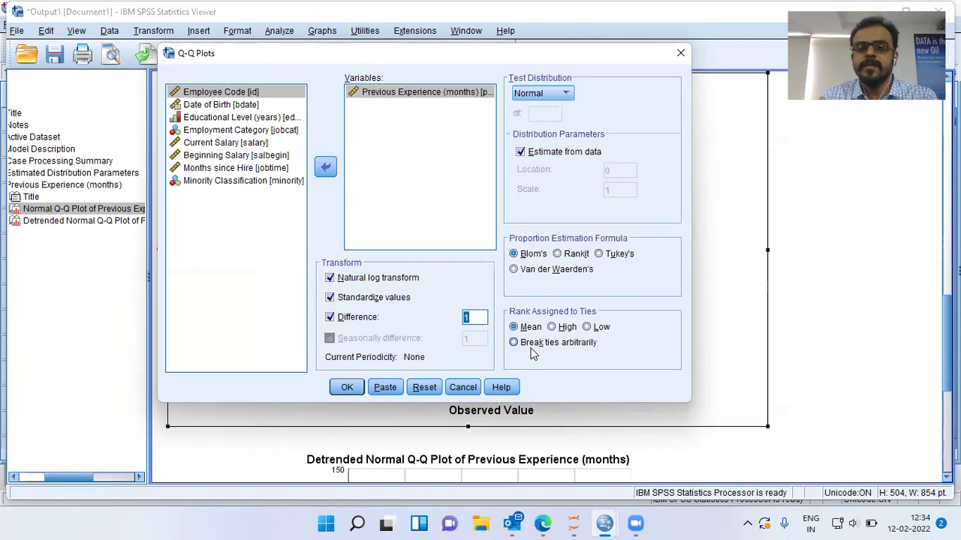
{"action": "left_click", "coordinate": [330, 298]}
{"action": "left_click", "coordinate": [330, 317]}
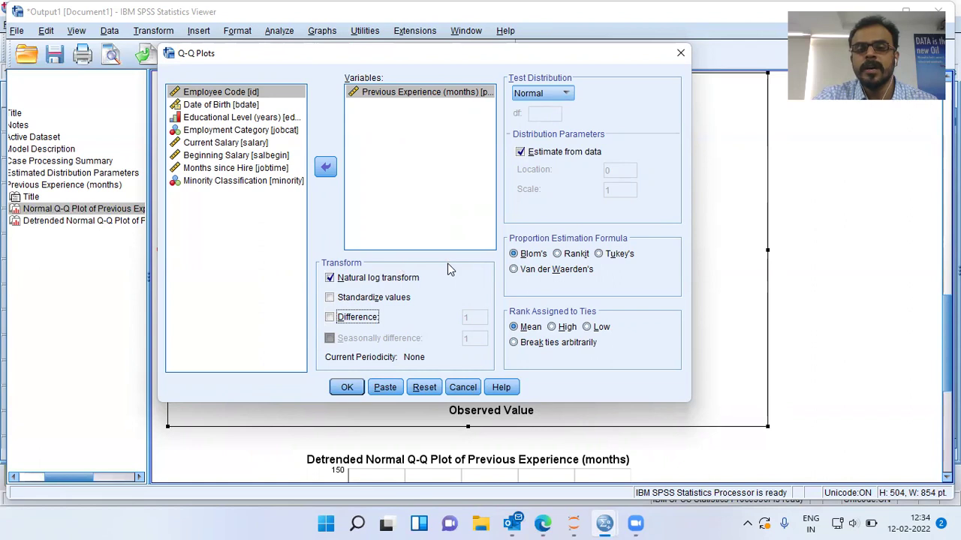
{"action": "left_click", "coordinate": [347, 387]}
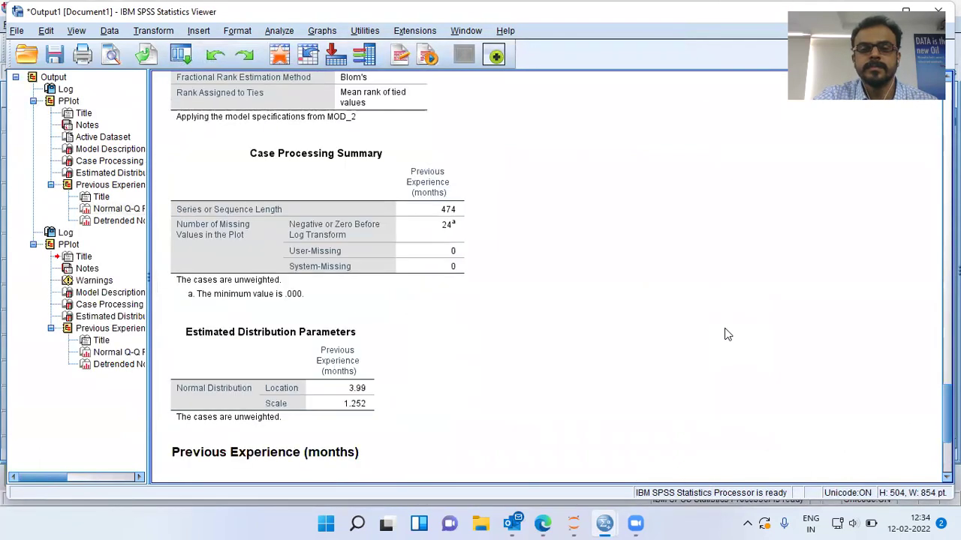
- Compare the log-transformed and raw Normal Q-Q charts of Previous Experience in the output
{"action": "scroll", "coordinate": [726, 334], "scroll_direction": "down", "scroll_amount": 5}
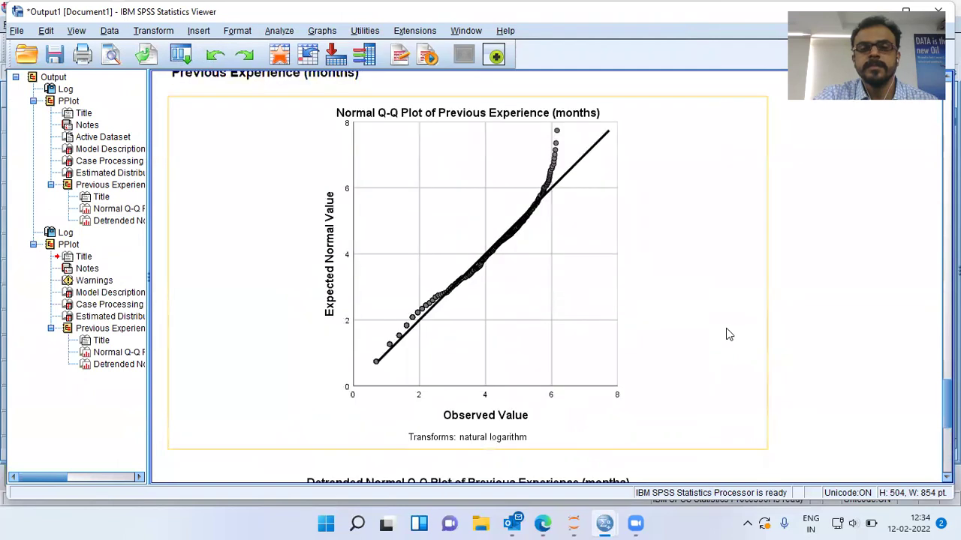
{"action": "left_click", "coordinate": [565, 242]}
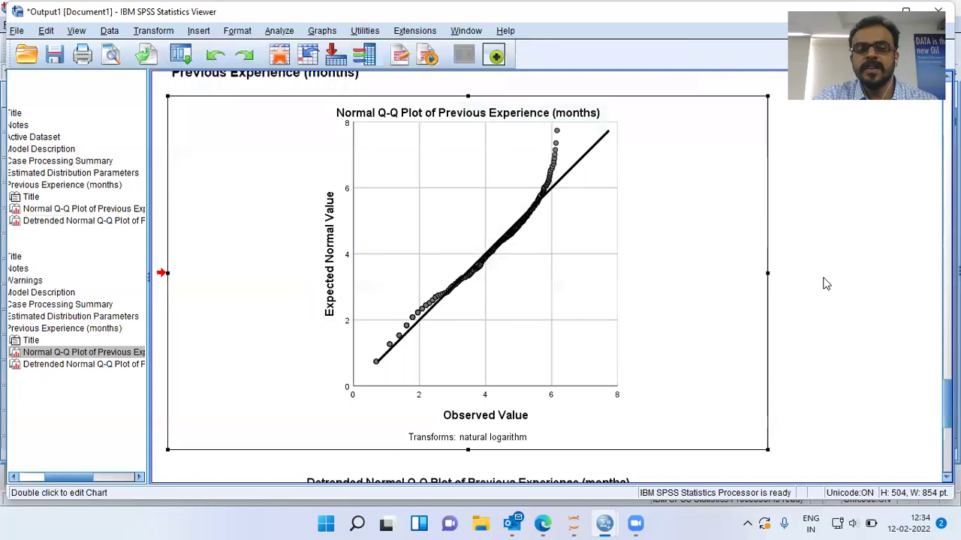
{"action": "left_click", "coordinate": [64, 210]}
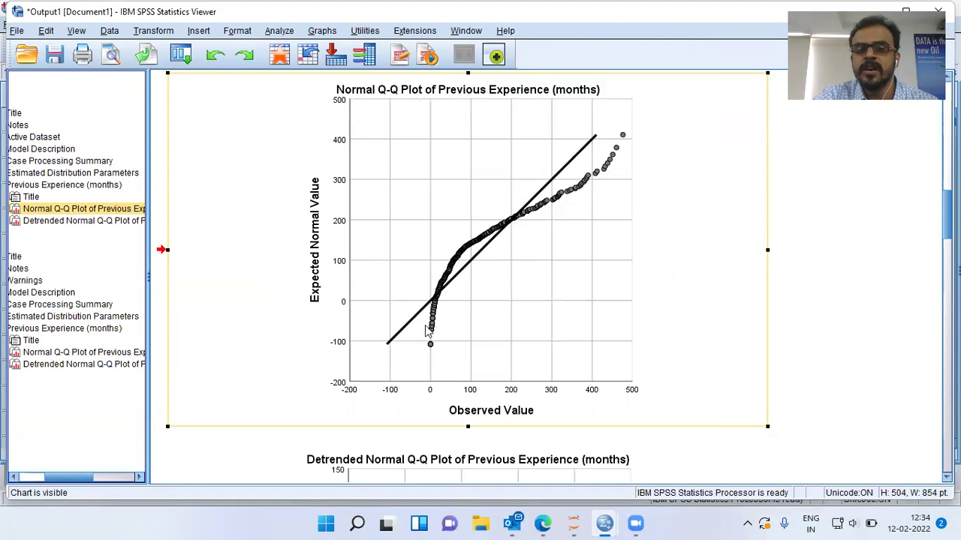
{"action": "left_click", "coordinate": [703, 320]}
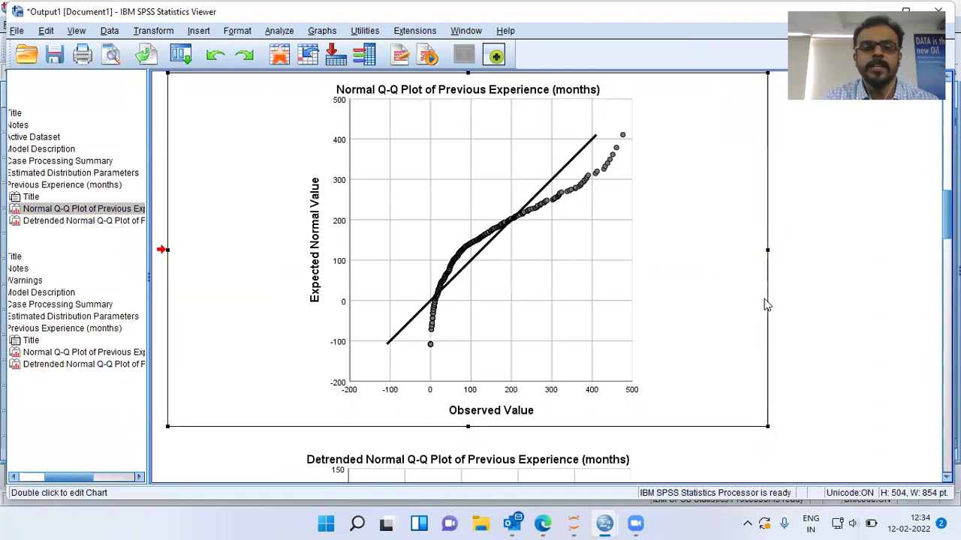
{"action": "left_click", "coordinate": [84, 365]}
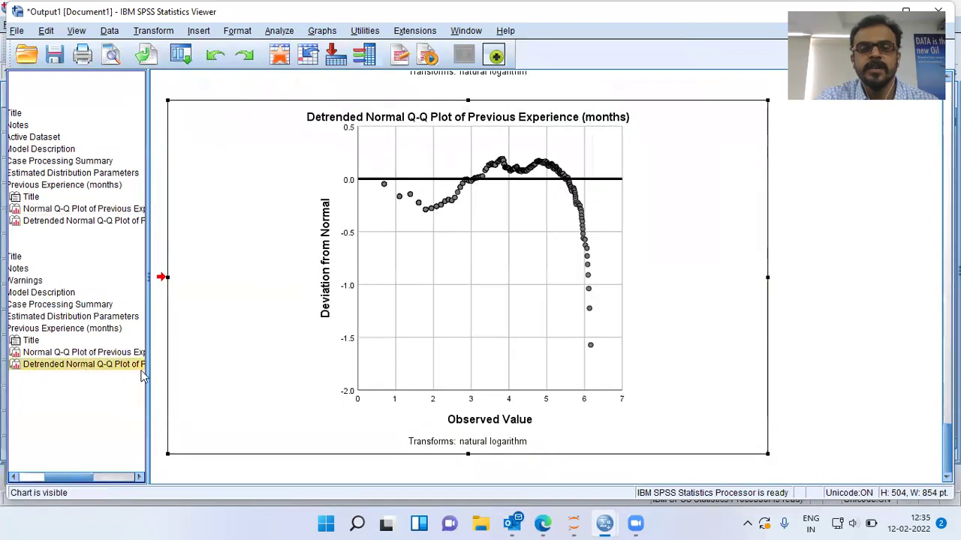
{"action": "left_click", "coordinate": [96, 353]}
{"action": "left_click", "coordinate": [634, 294]}
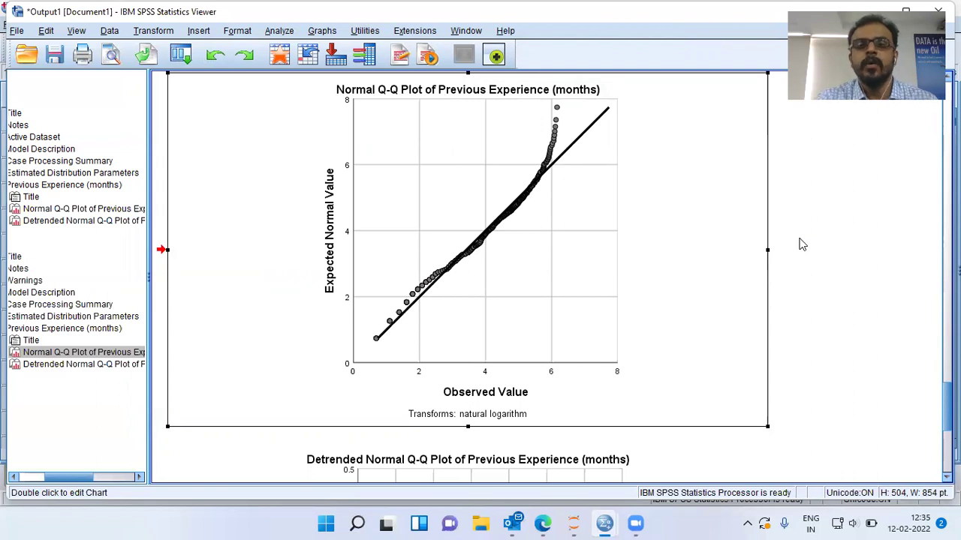
- Recall the Q-Q Plots dialog and add Current Salary, Beginning Salary and Months since Hire
{"action": "left_click", "coordinate": [185, 56]}
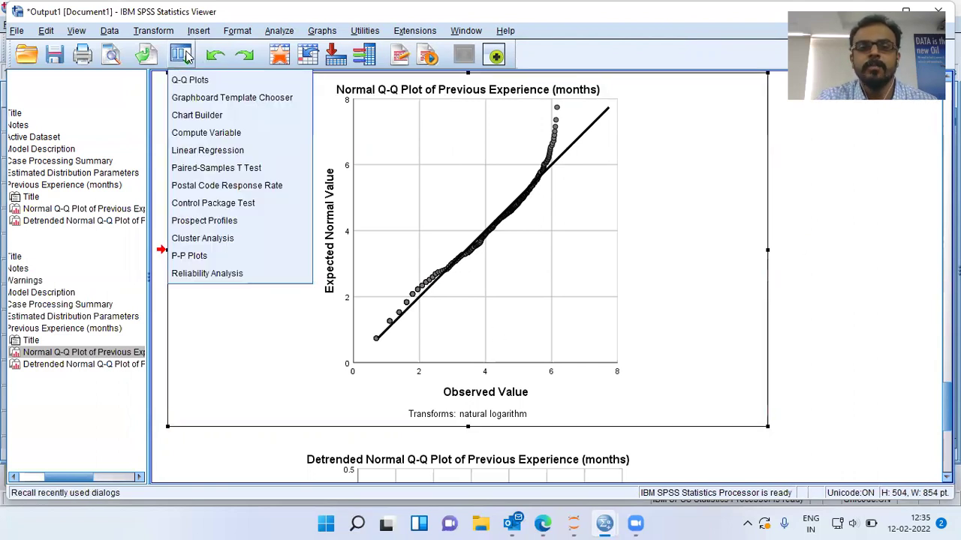
{"action": "left_click", "coordinate": [242, 81]}
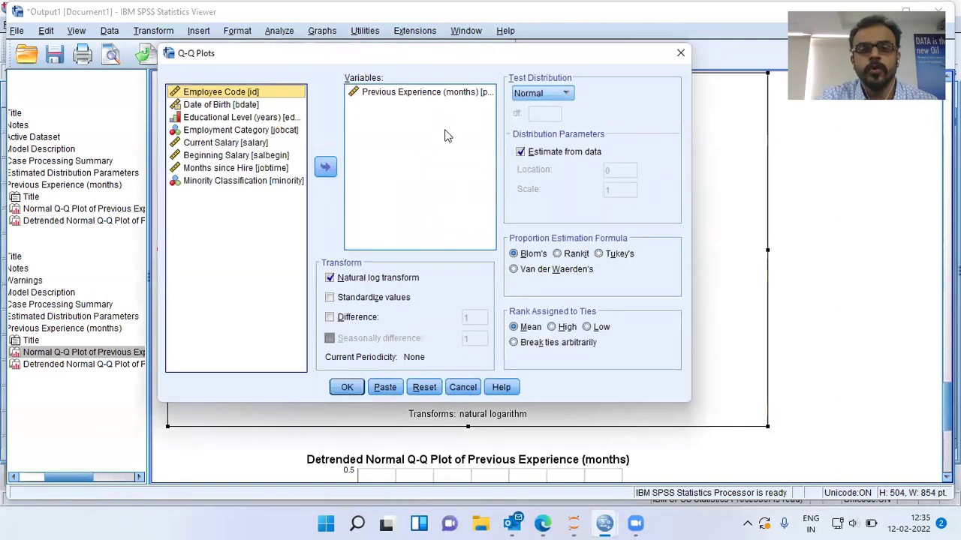
{"action": "left_click", "coordinate": [415, 96]}
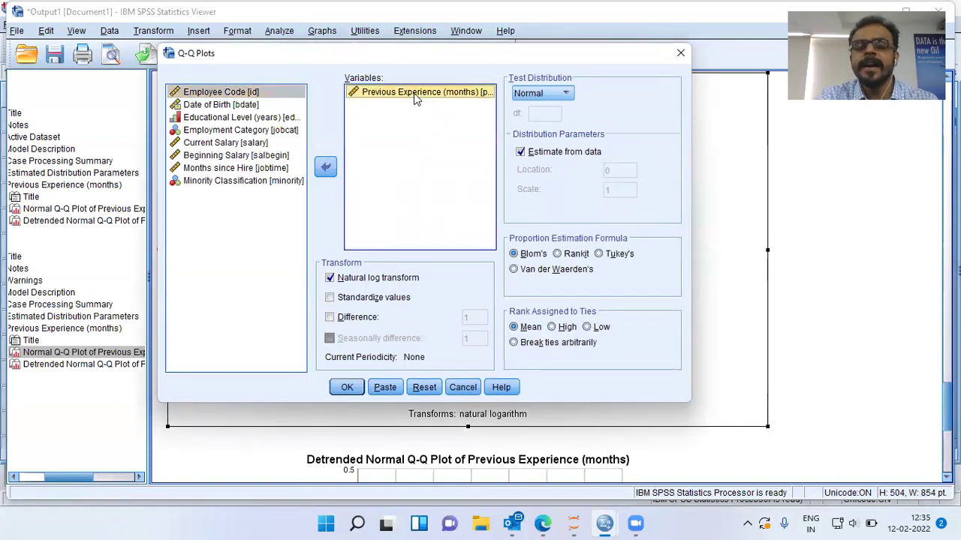
{"action": "left_click", "coordinate": [258, 143]}
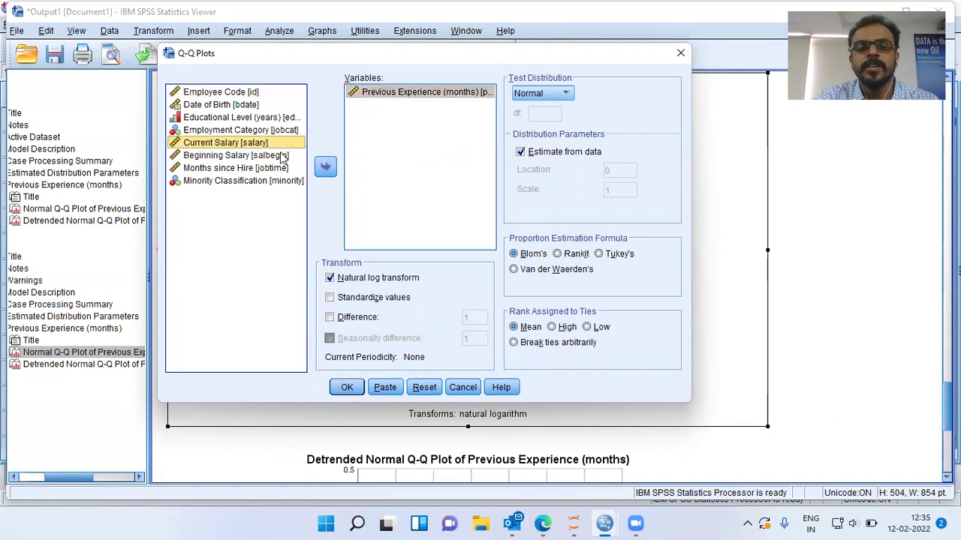
{"action": "left_click", "coordinate": [267, 155], "text": "shift"}
{"action": "left_click", "coordinate": [271, 168], "text": "shift"}
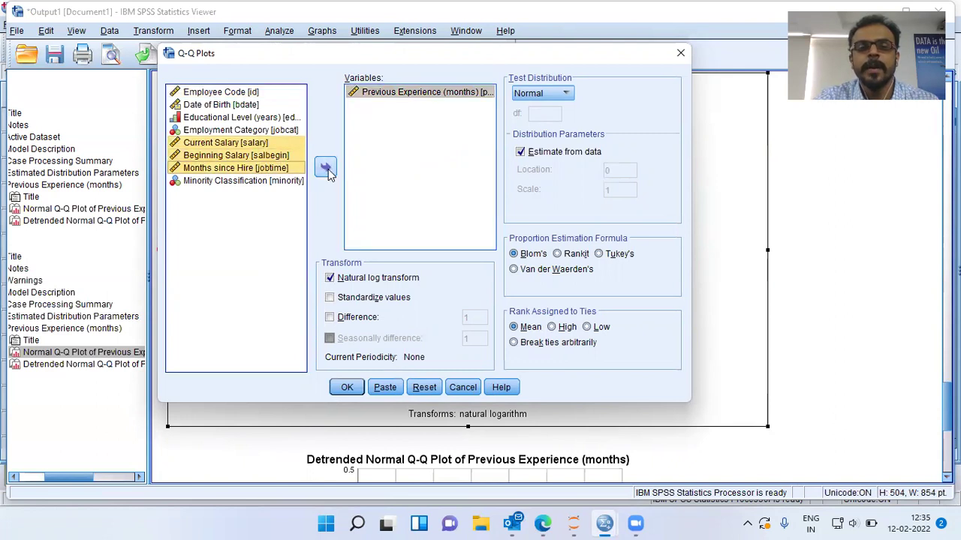
{"action": "left_click", "coordinate": [326, 166]}
- Keep the Normal test distribution, turn off Natural log transform, and run the plots
{"action": "left_click", "coordinate": [565, 94]}
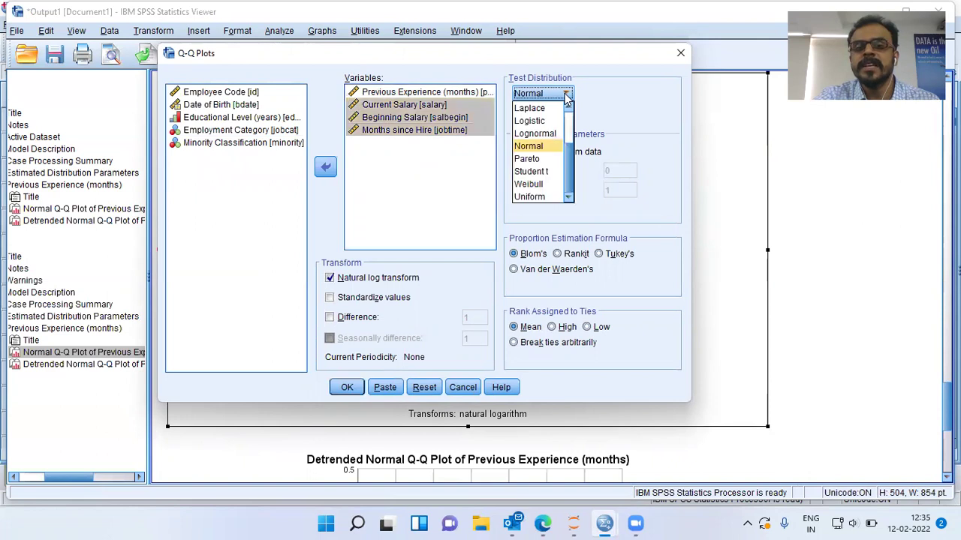
{"action": "scroll", "coordinate": [571, 120], "scroll_direction": "up", "scroll_amount": 2}
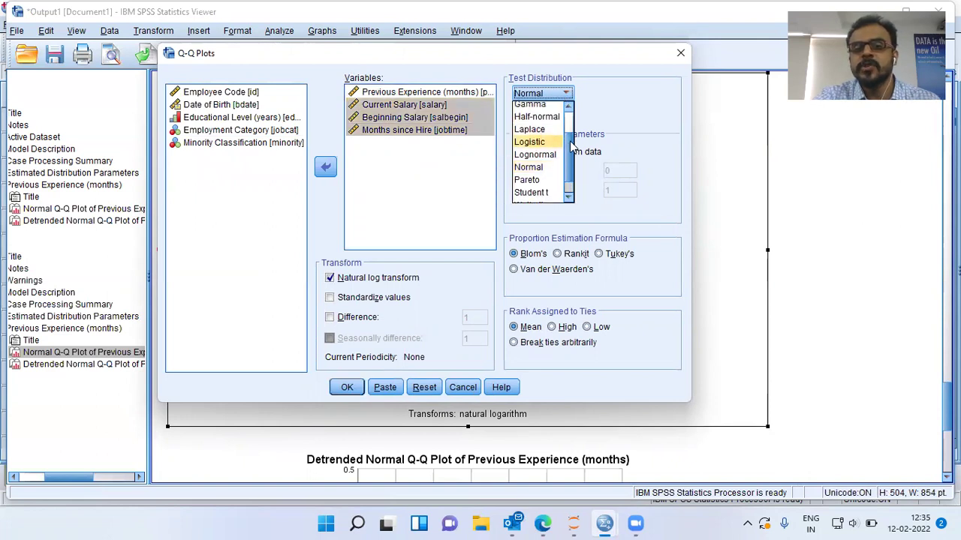
{"action": "scroll", "coordinate": [572, 122], "scroll_direction": "down", "scroll_amount": 2}
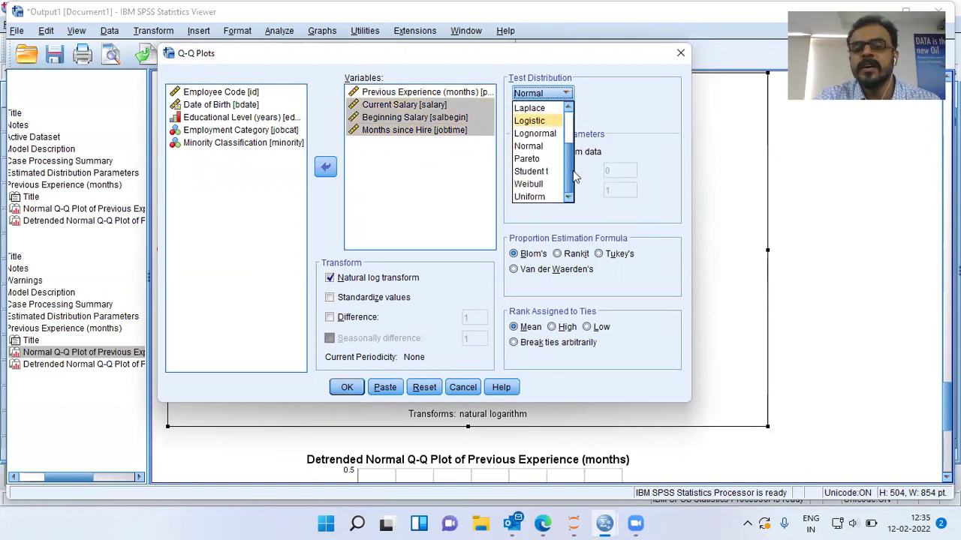
{"action": "scroll", "coordinate": [576, 124], "scroll_direction": "up", "scroll_amount": 2}
{"action": "scroll", "coordinate": [572, 169], "scroll_direction": "down", "scroll_amount": 2}
{"action": "scroll", "coordinate": [573, 172], "scroll_direction": "up", "scroll_amount": 2}
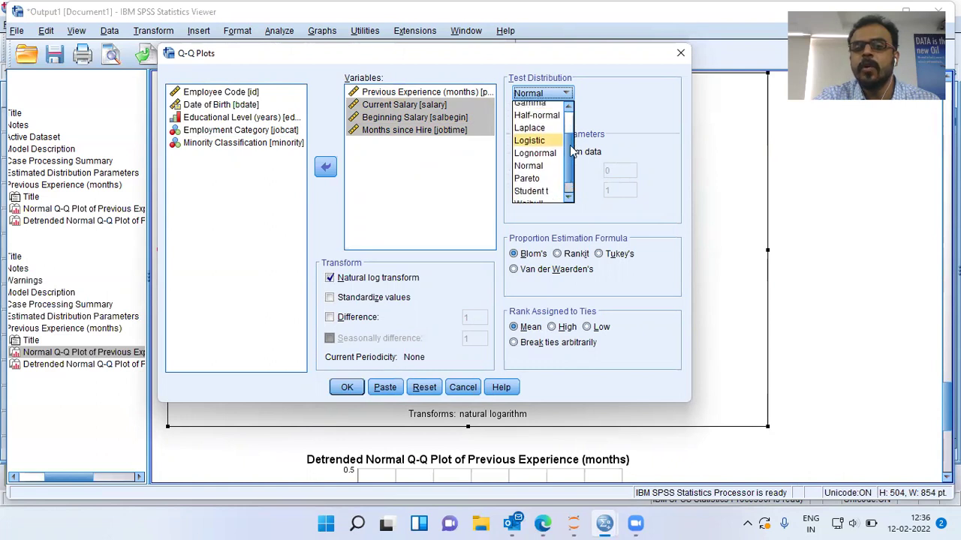
{"action": "left_click", "coordinate": [600, 118]}
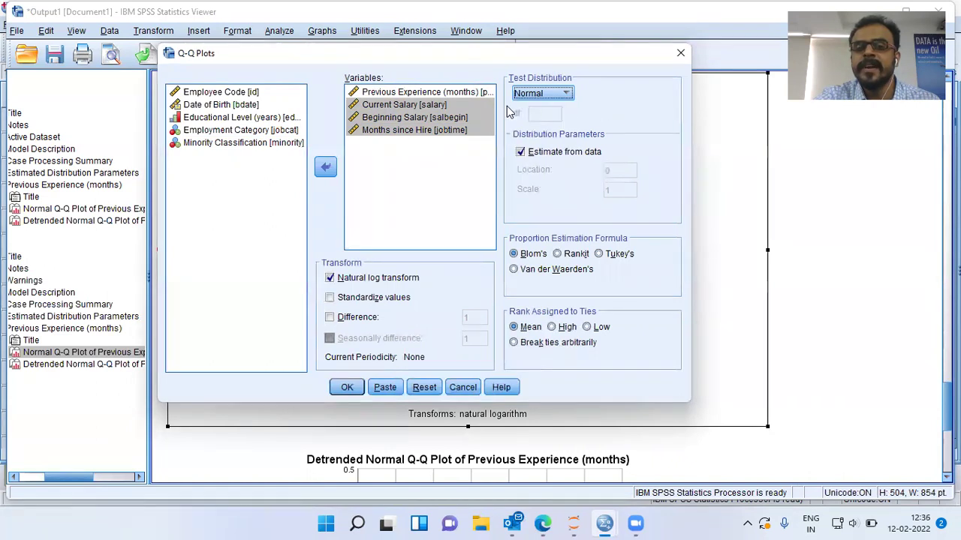
{"action": "left_click", "coordinate": [330, 279]}
{"action": "left_click", "coordinate": [390, 95], "text": "ctrl"}
{"action": "left_click", "coordinate": [391, 93]}
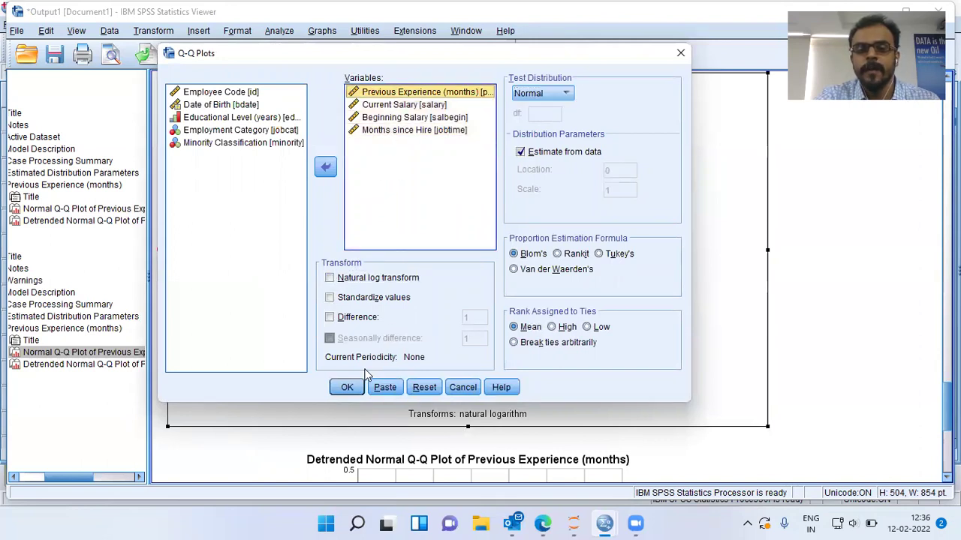
{"action": "left_click", "coordinate": [345, 387]}
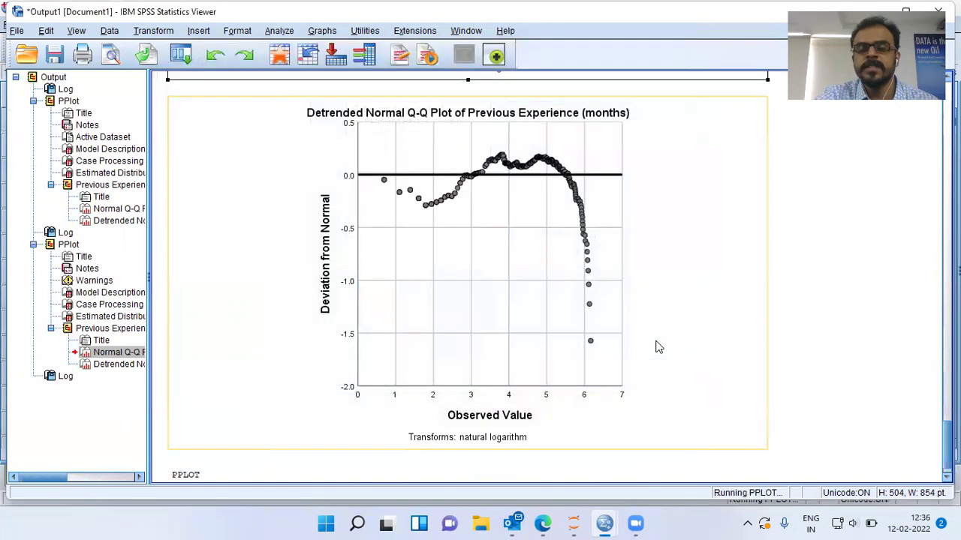
- Browse to the new Normal Q-Q plots of Previous Experience and Current Salary
{"action": "scroll", "coordinate": [804, 339], "scroll_direction": "down", "scroll_amount": 5}
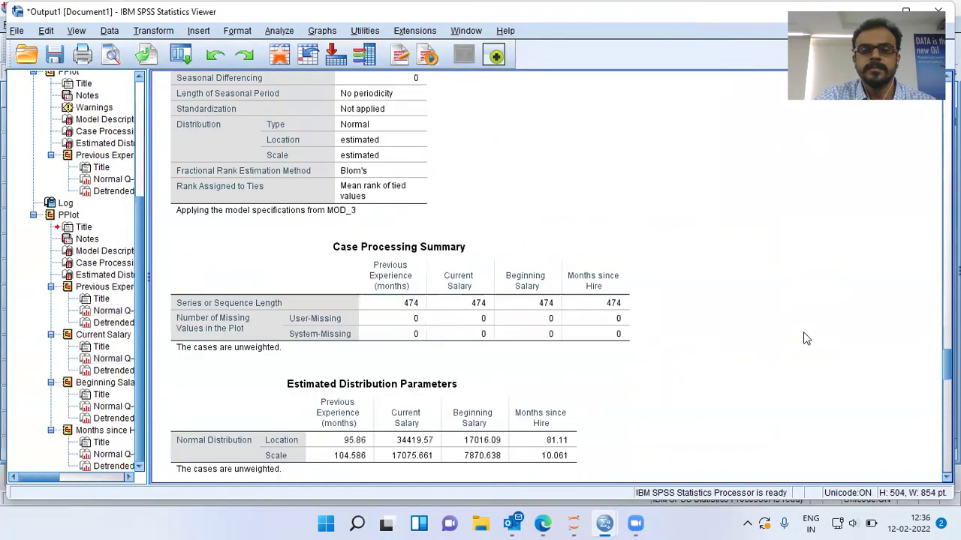
{"action": "left_click", "coordinate": [104, 288]}
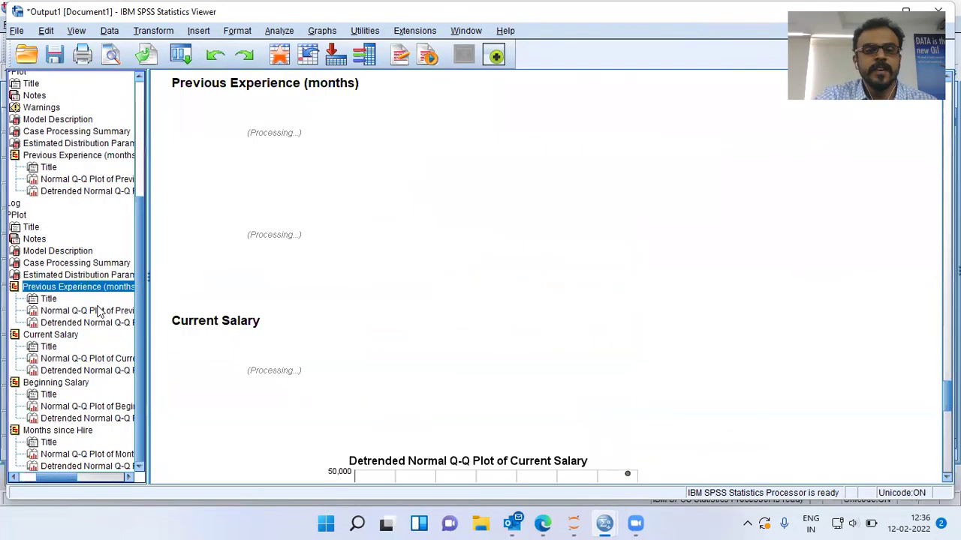
{"action": "left_click", "coordinate": [109, 311]}
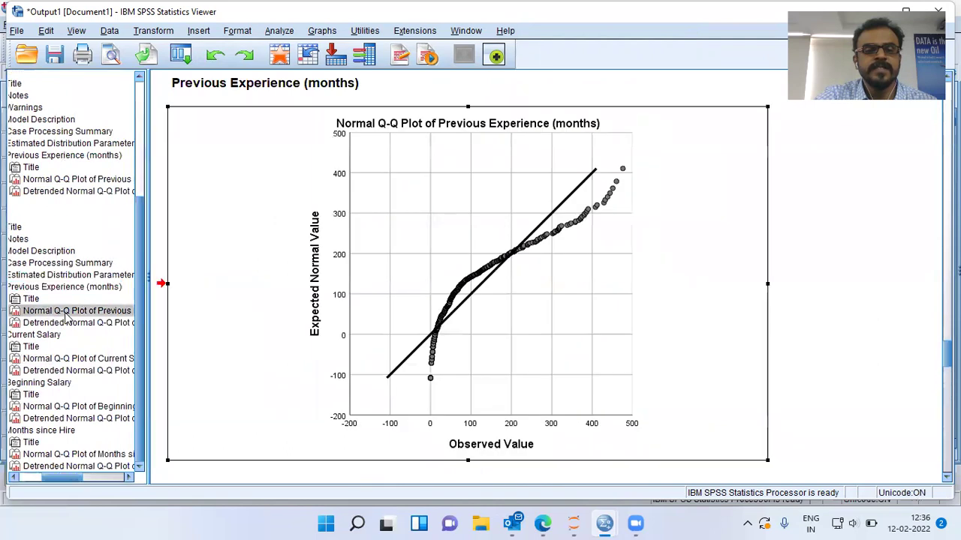
{"action": "left_click", "coordinate": [448, 283]}
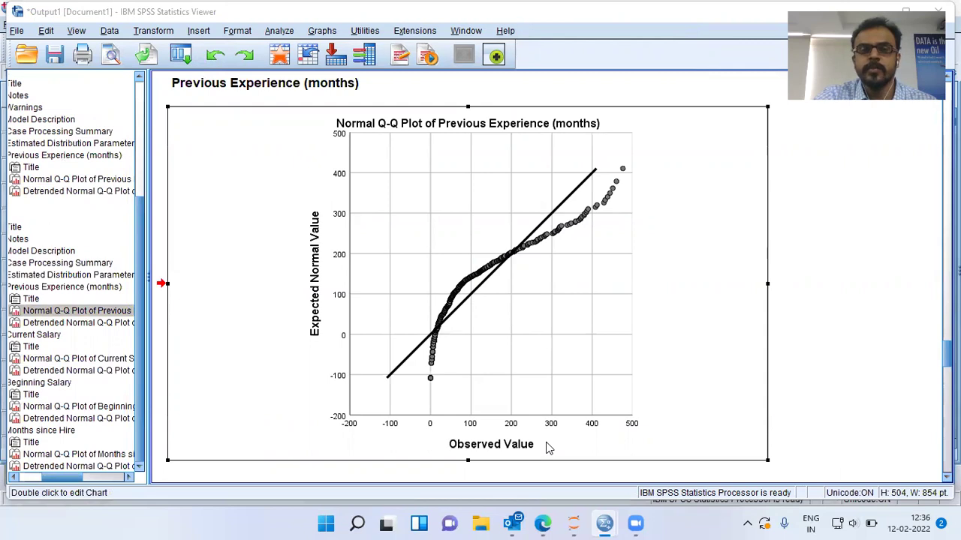
{"action": "left_click", "coordinate": [75, 359]}
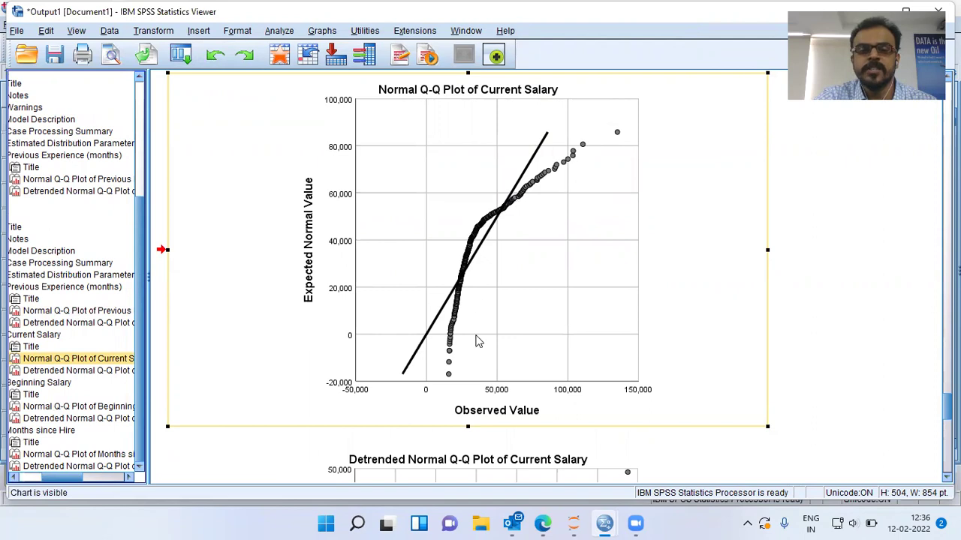
- Review the Beginning Salary and Months since Hire Normal Q-Q charts, selecting each
{"action": "left_click", "coordinate": [59, 418]}
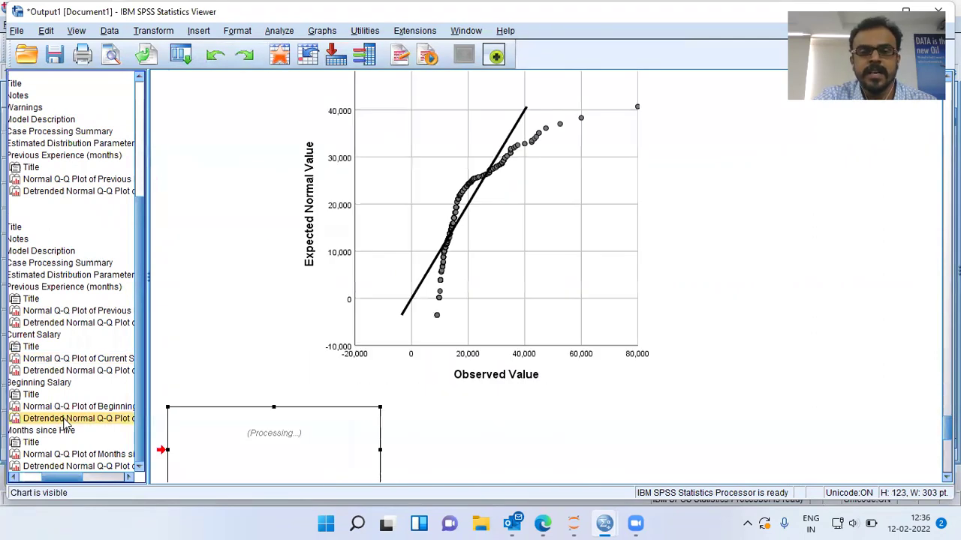
{"action": "scroll", "coordinate": [343, 356], "scroll_direction": "up", "scroll_amount": 2}
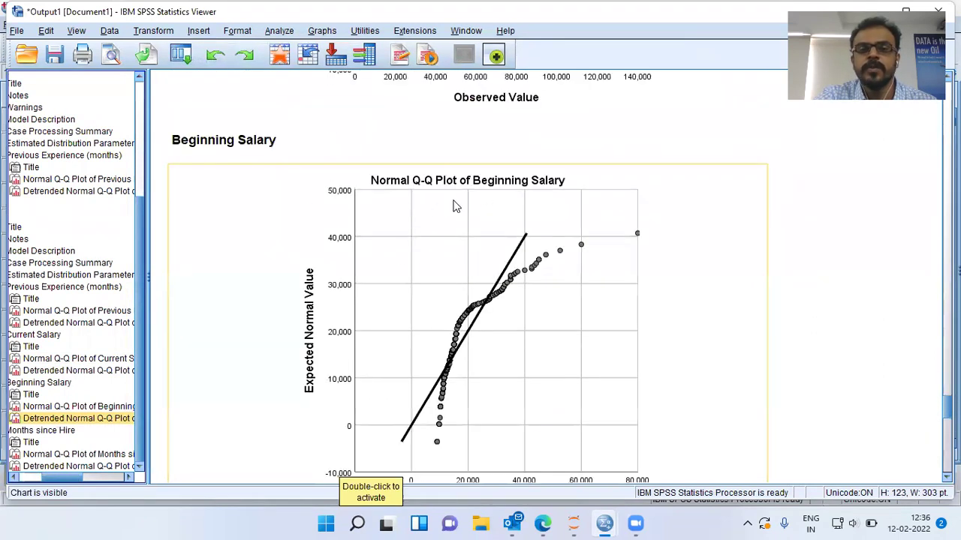
{"action": "scroll", "coordinate": [568, 324], "scroll_direction": "down", "scroll_amount": 1}
{"action": "left_click", "coordinate": [568, 324]}
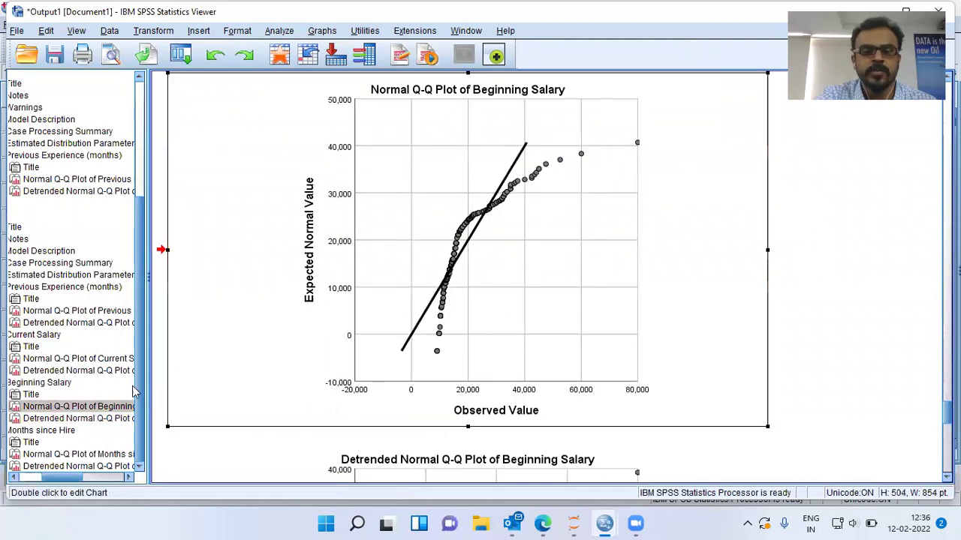
{"action": "left_click", "coordinate": [98, 466]}
{"action": "scroll", "coordinate": [375, 405], "scroll_direction": "up", "scroll_amount": 5}
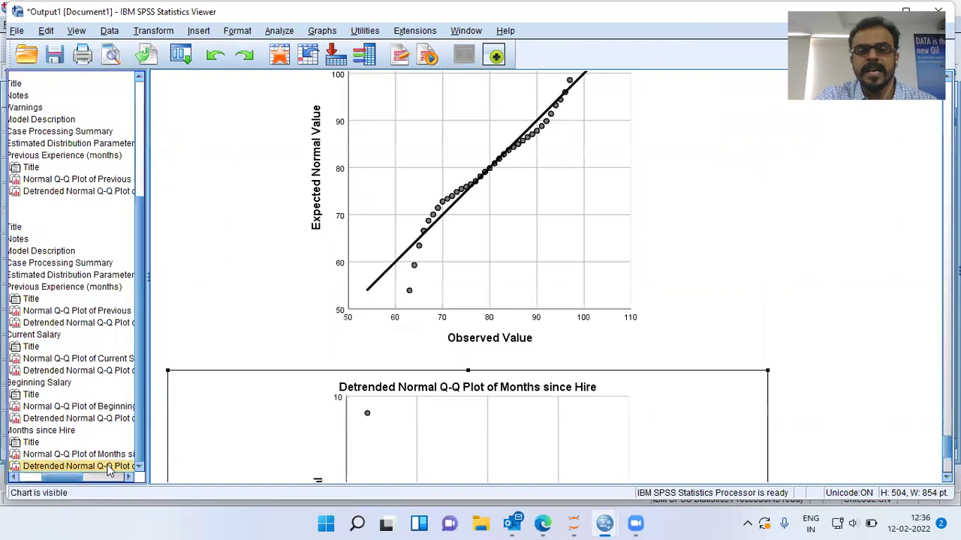
{"action": "scroll", "coordinate": [416, 397], "scroll_direction": "up", "scroll_amount": 2}
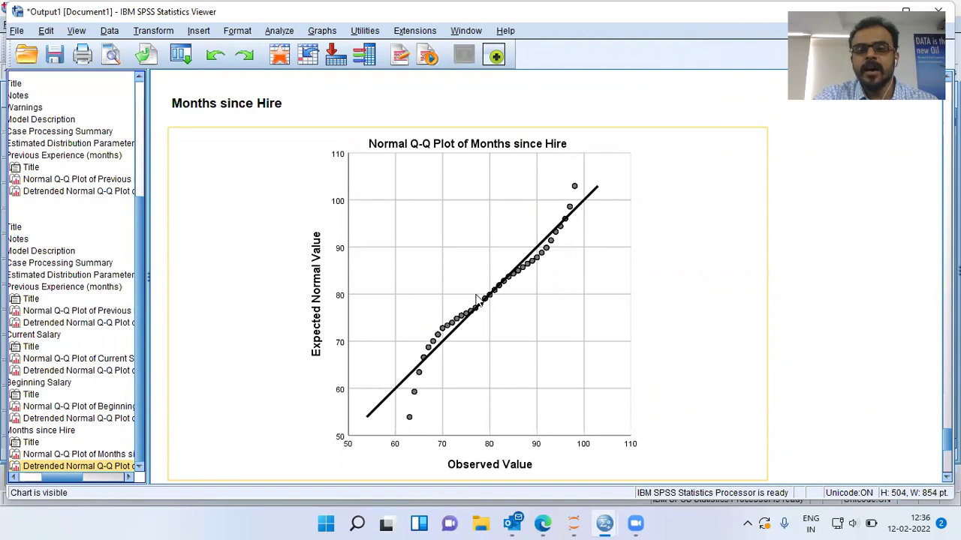
{"action": "left_click", "coordinate": [579, 232]}
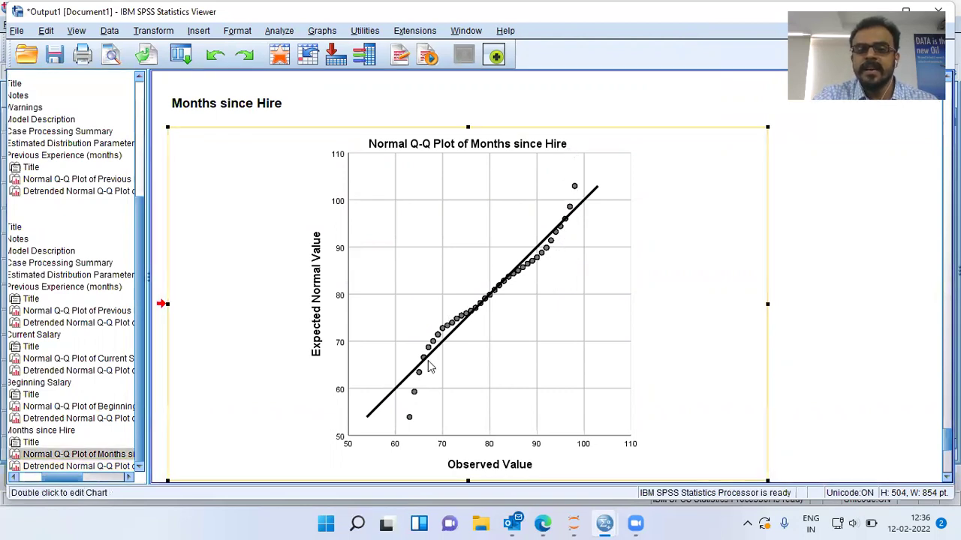